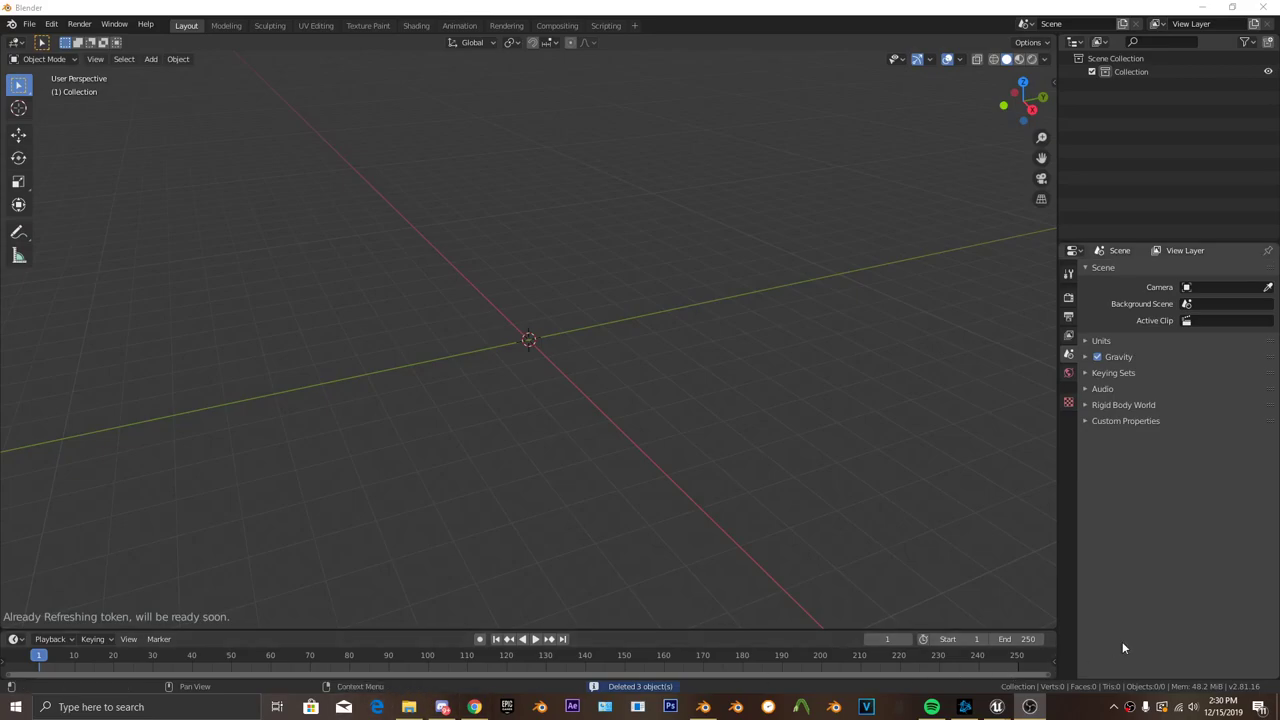
- Load the SK_Galileo_Lobster_Kayak package in UE Viewer and export its hilt mesh
mouse_move(997, 707)
click(1068, 643)
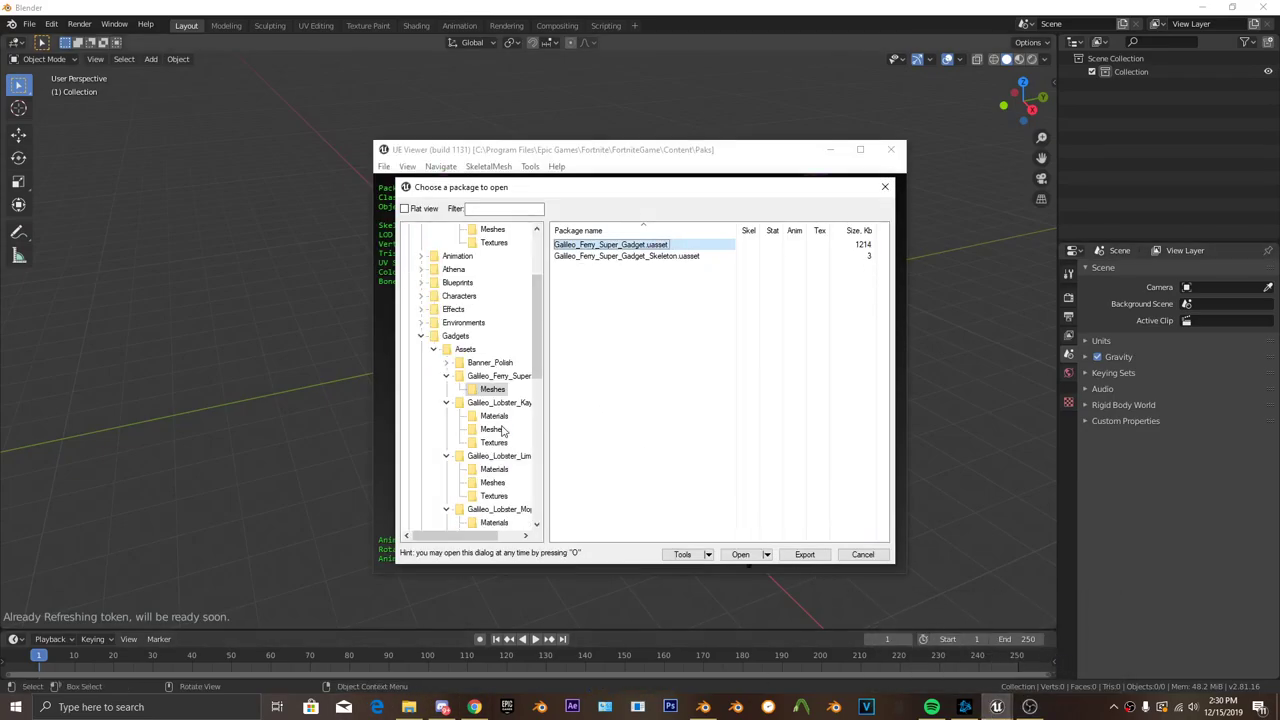
double_click(705, 246)
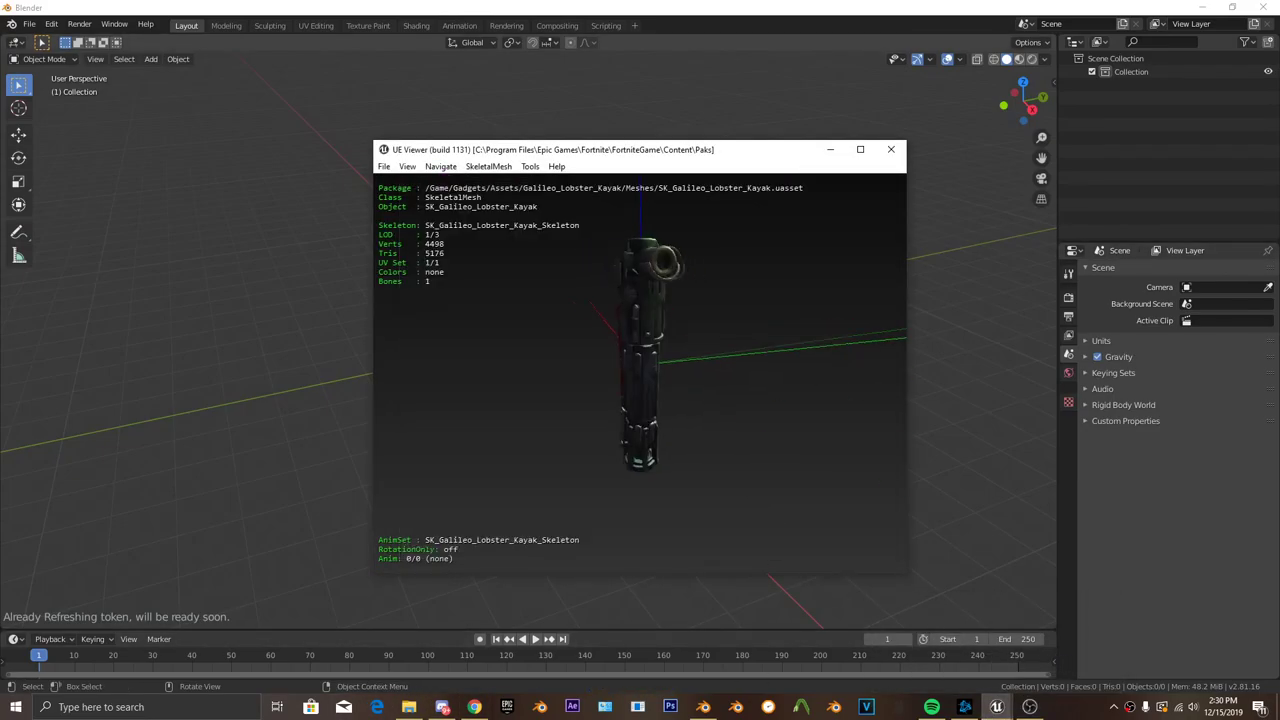
key(o)
click(608, 545)
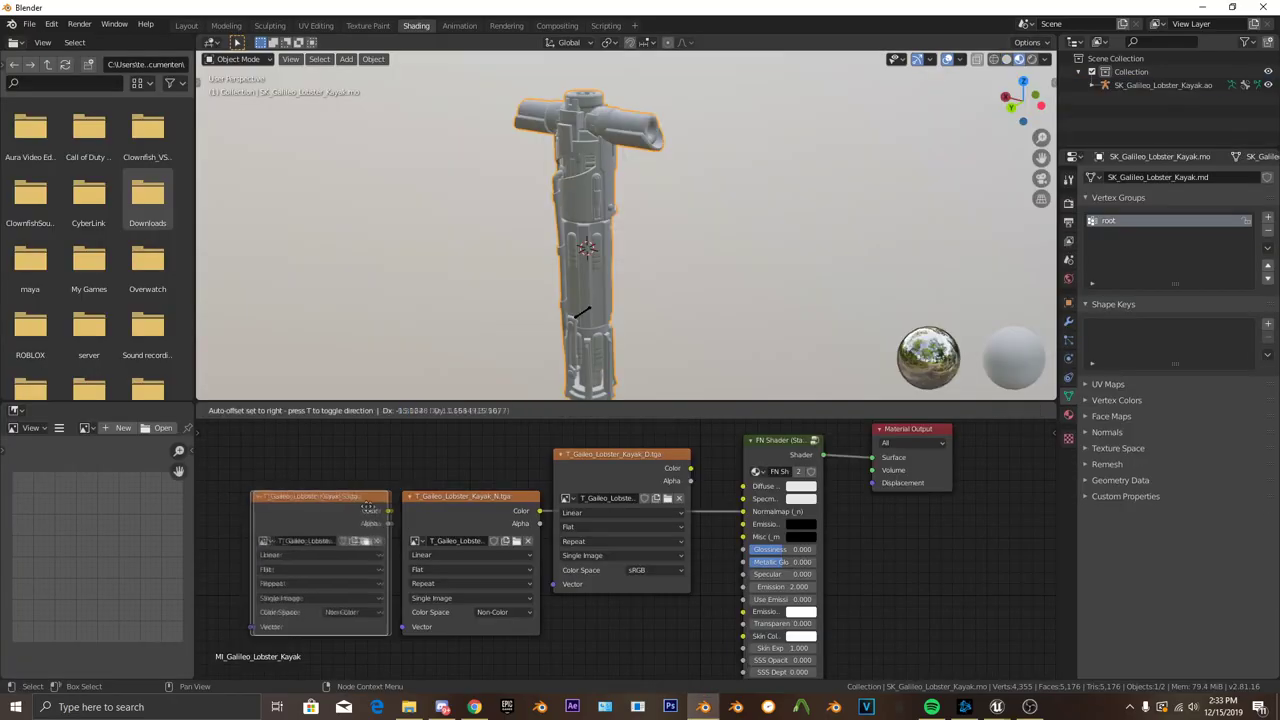
- Connect the hilt's texture Color outputs to the FN Shader's Specmap and Diffuse inputs
click(372, 511)
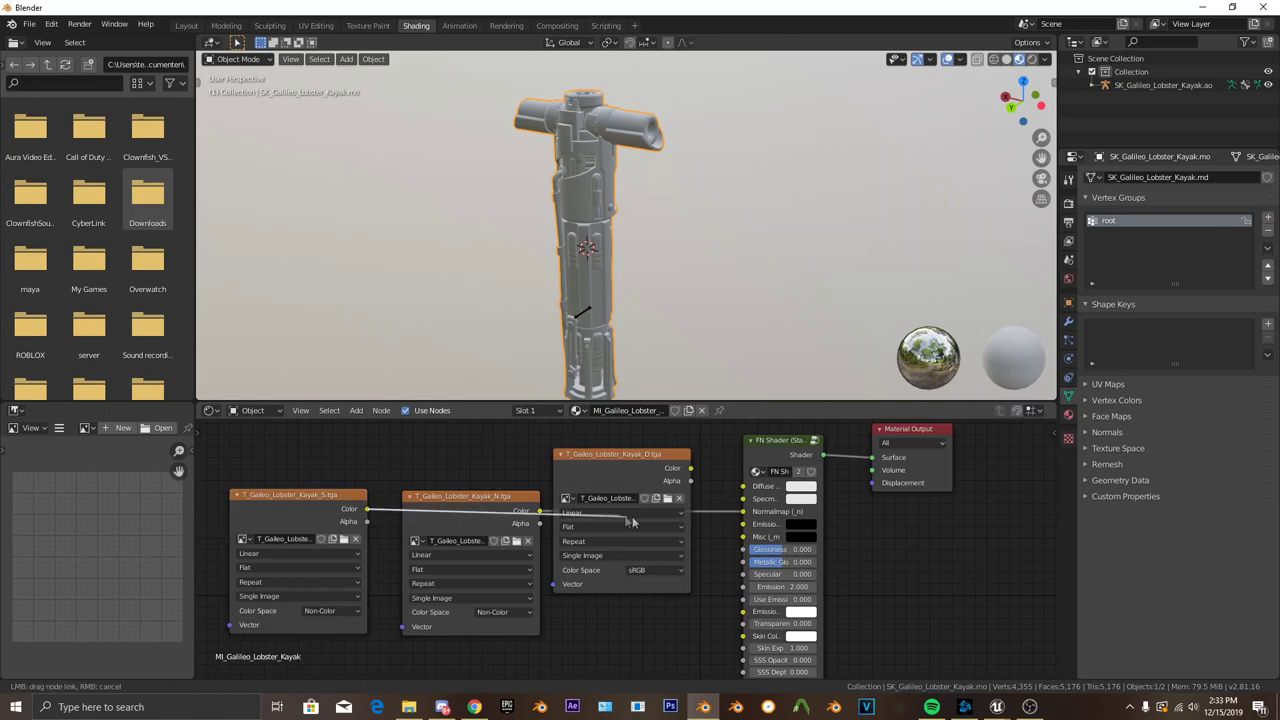
drag(742, 506, 742, 486)
scroll(623, 234, up, 3)
middle_drag(623, 234, 402, 237)
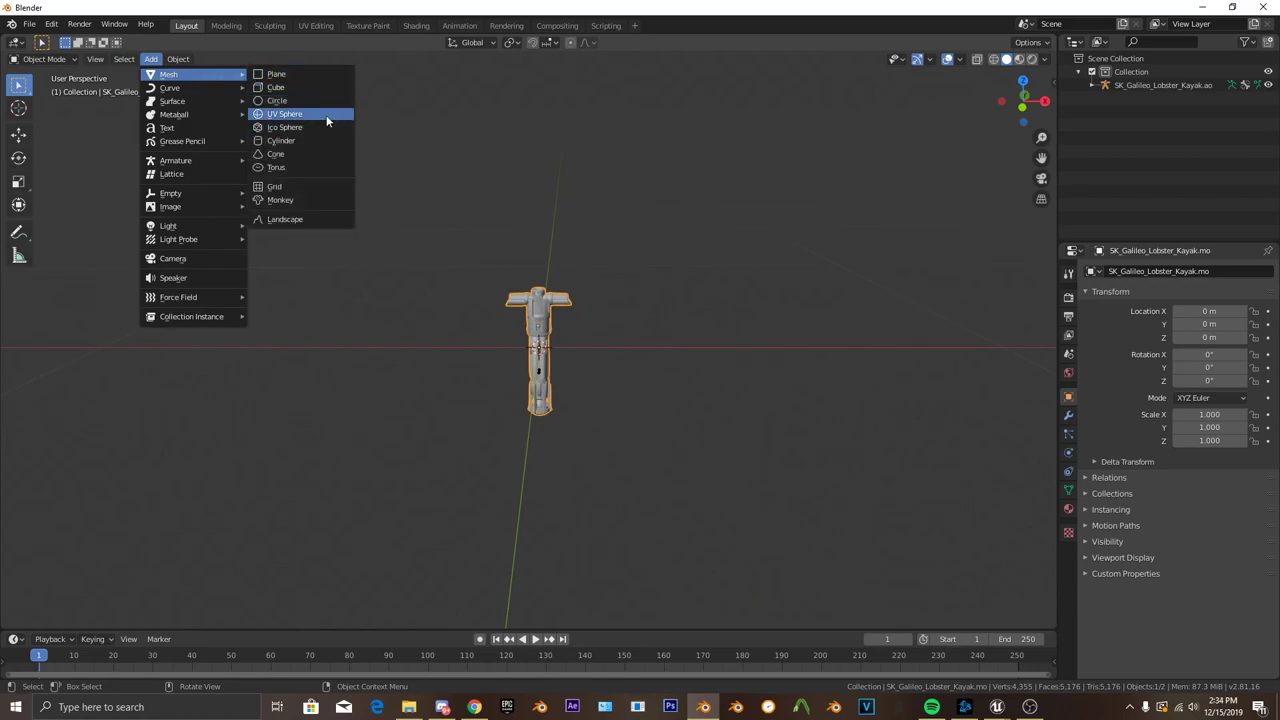
- Add a cylinder and extrude its top face upward into a tall shaft
click(312, 141)
key(KP_1)
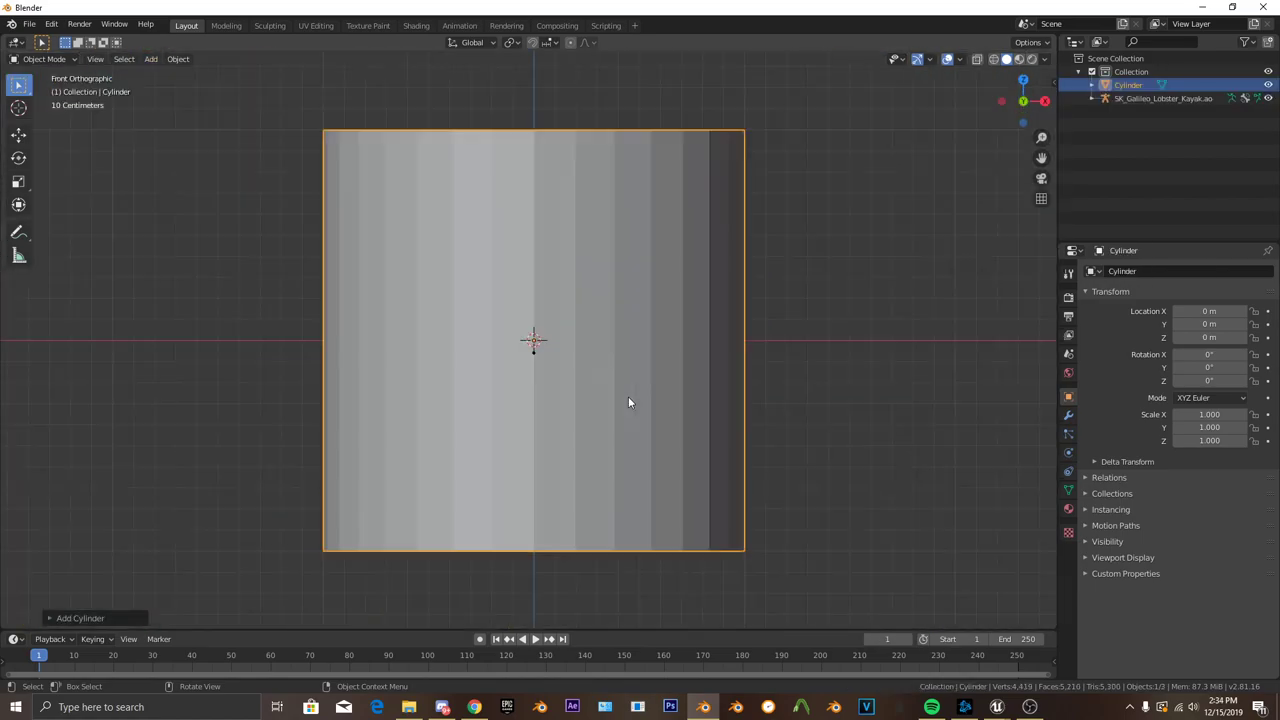
scroll(628, 396, down, 3)
click(114, 60)
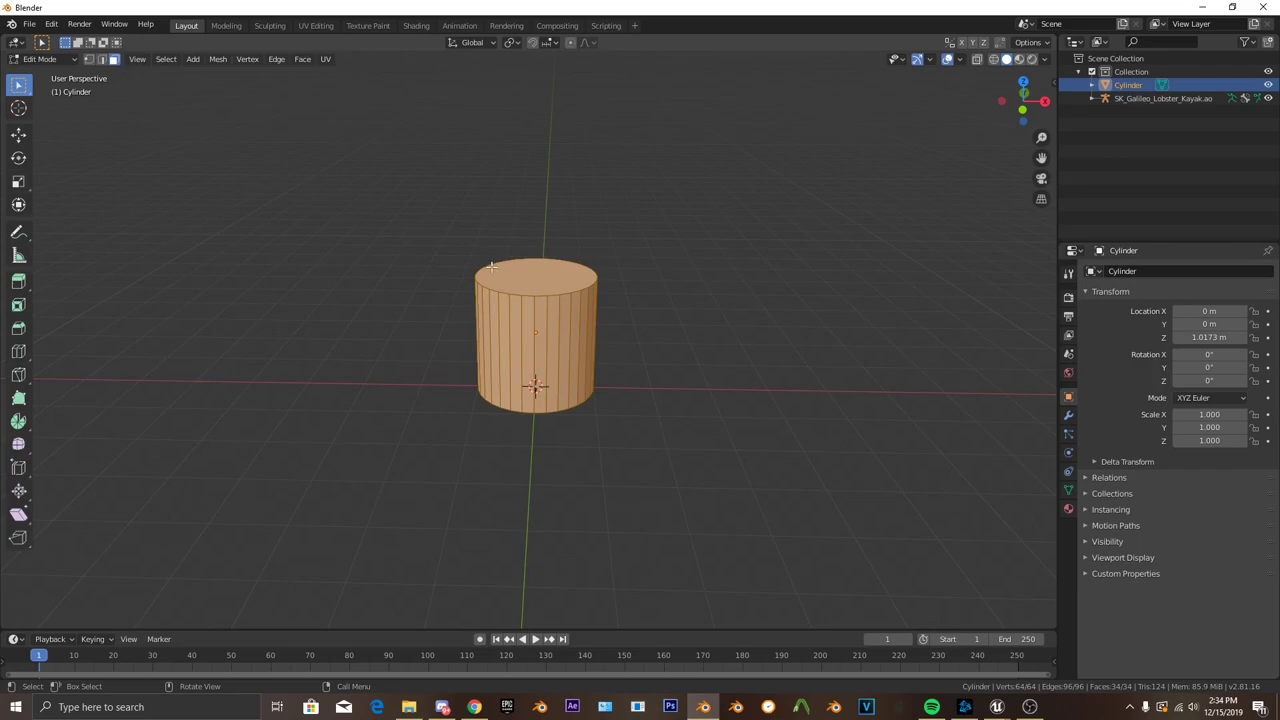
click(329, 253)
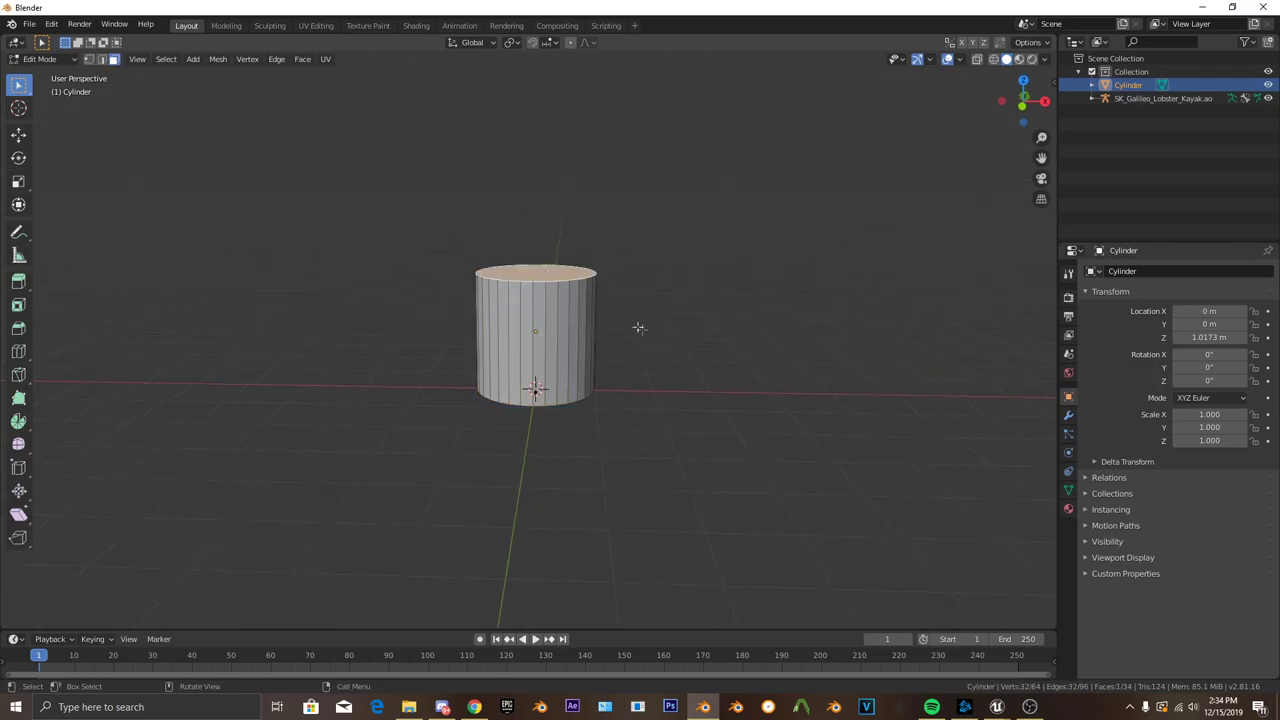
key(KP_1)
key(e)
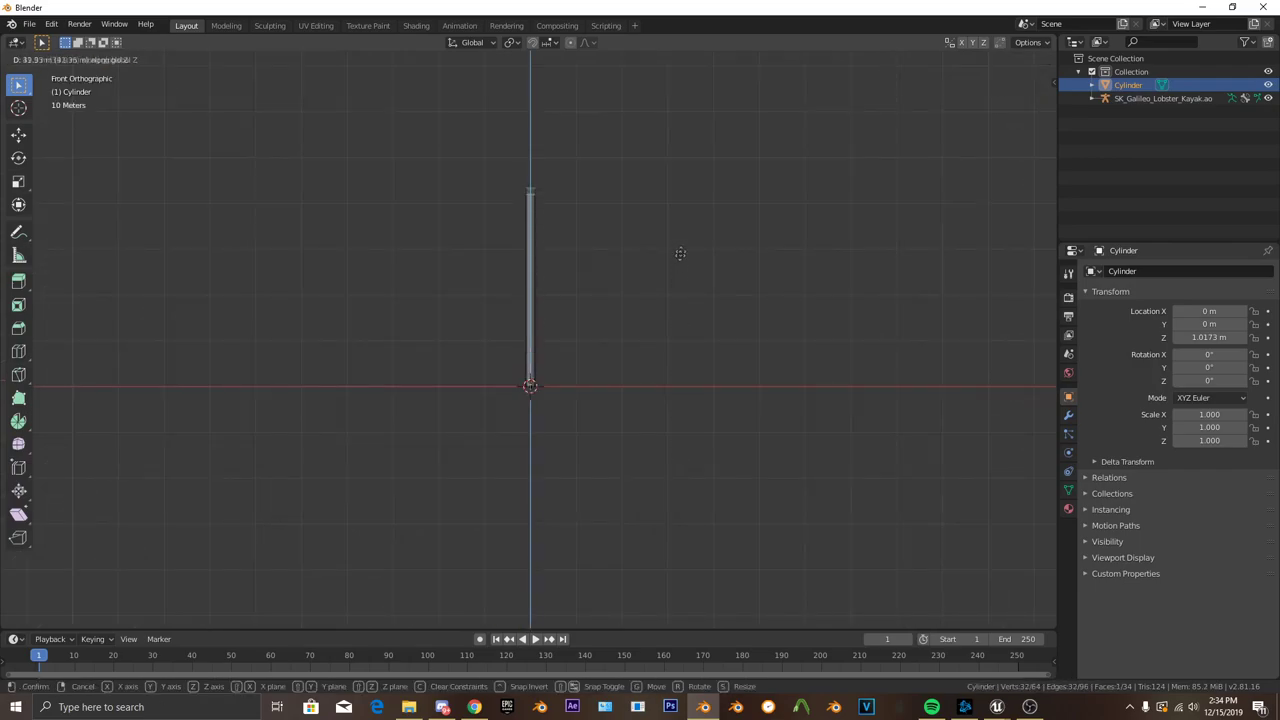
click(686, 202)
key(KP_Decimal)
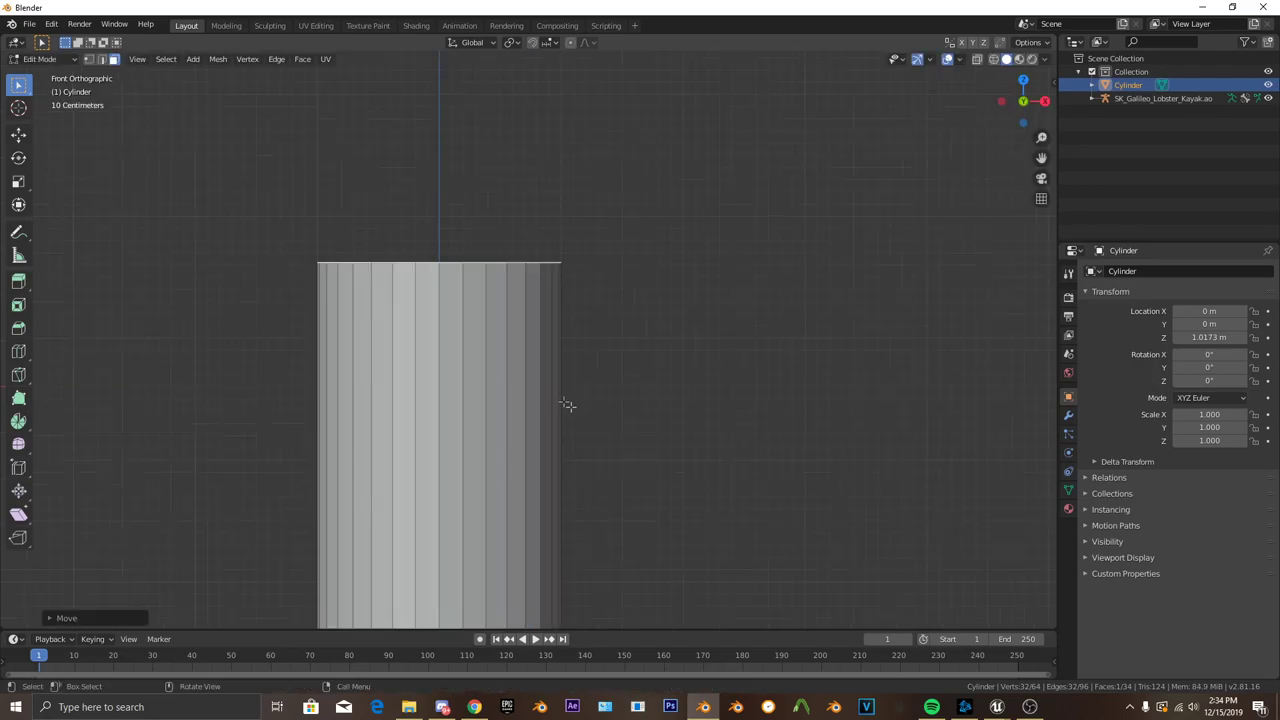
- Extrude and scale the top twice to form a tapered, rounded tip
key(e)
click(730, 300)
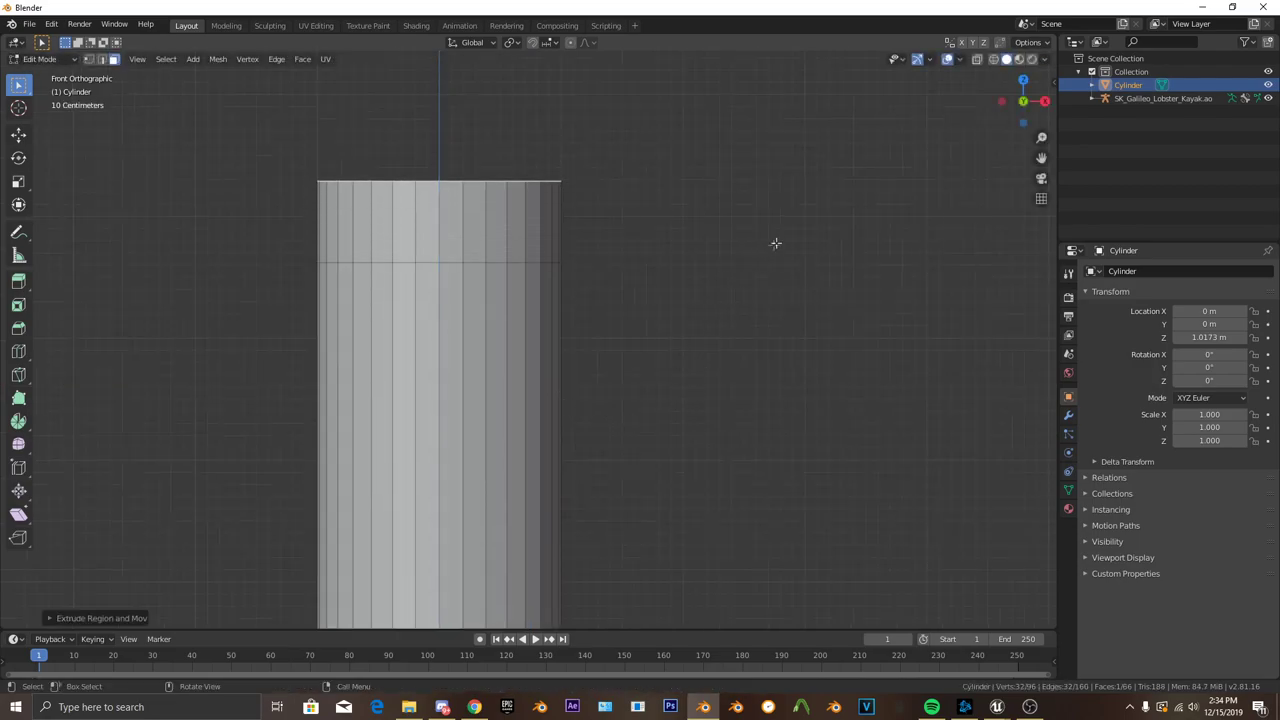
key(s)
click(606, 187)
key(e)
click(604, 167)
key(s)
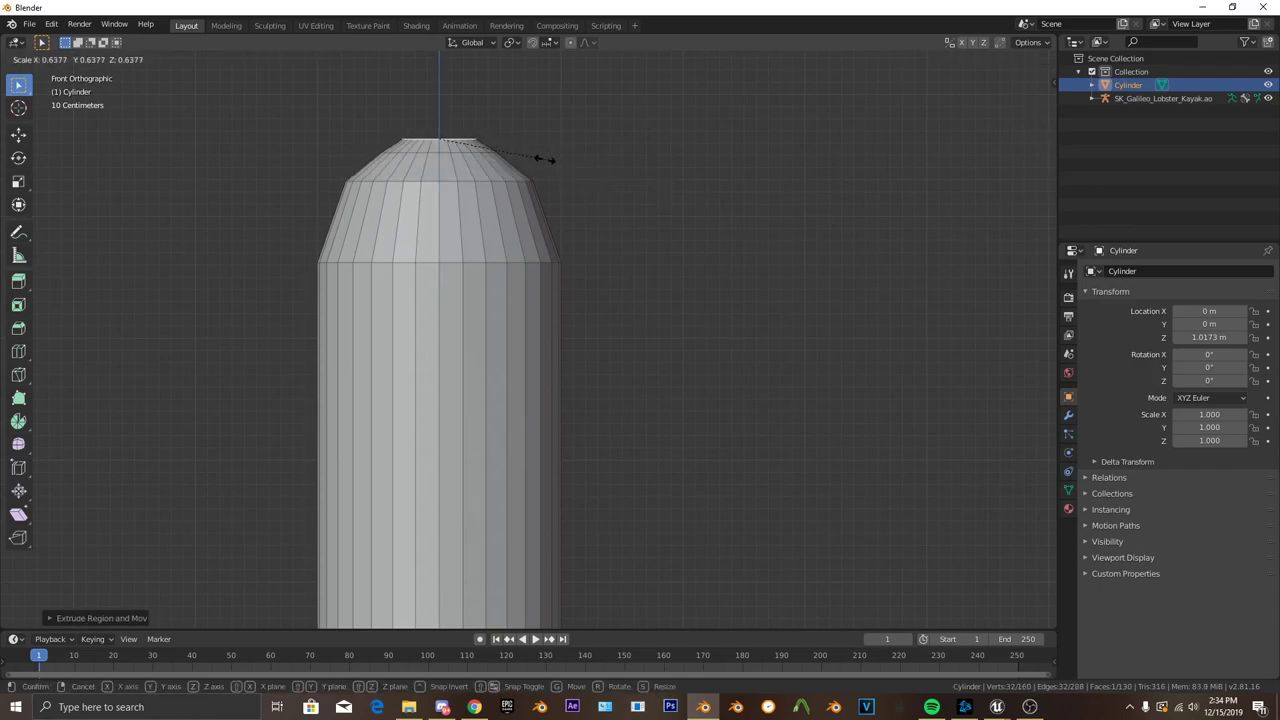
click(515, 156)
- In Object Mode, scale the whole cylinder down to 0.151 blade size
key(Tab)
middle_drag(610, 253, 618, 329)
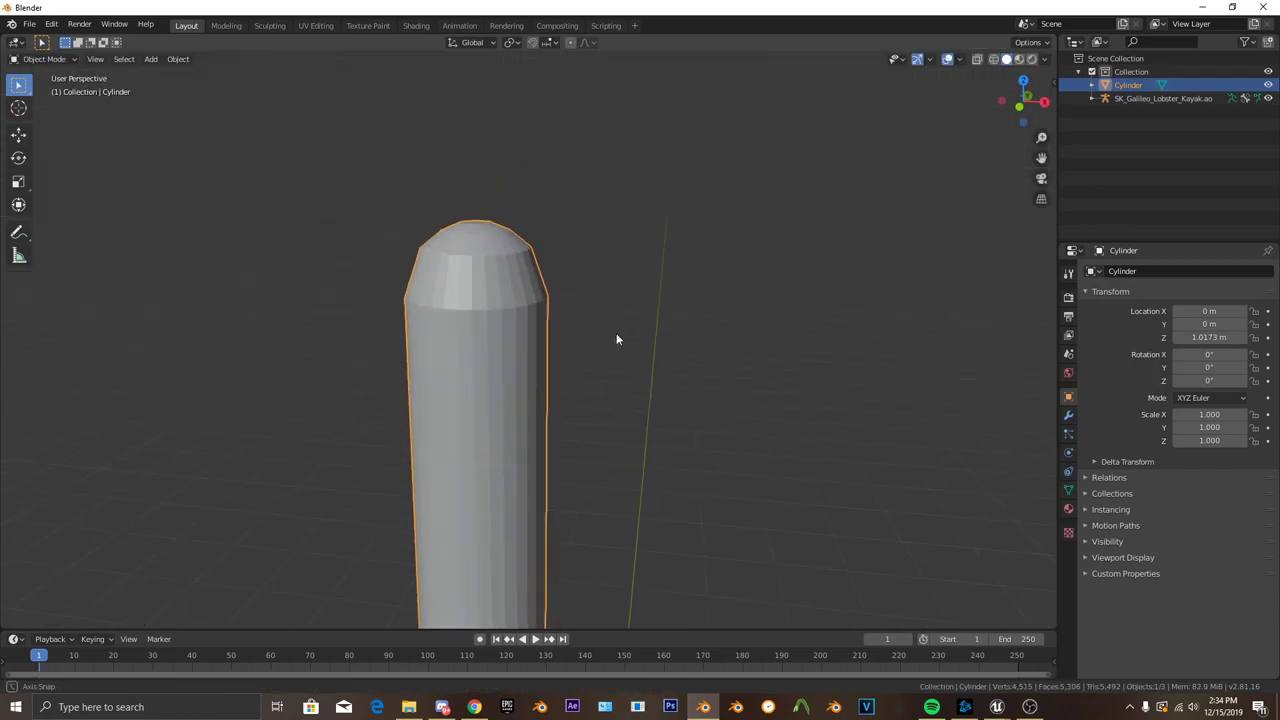
scroll(618, 329, down, 5)
middle_drag(770, 171, 661, 251)
key(s)
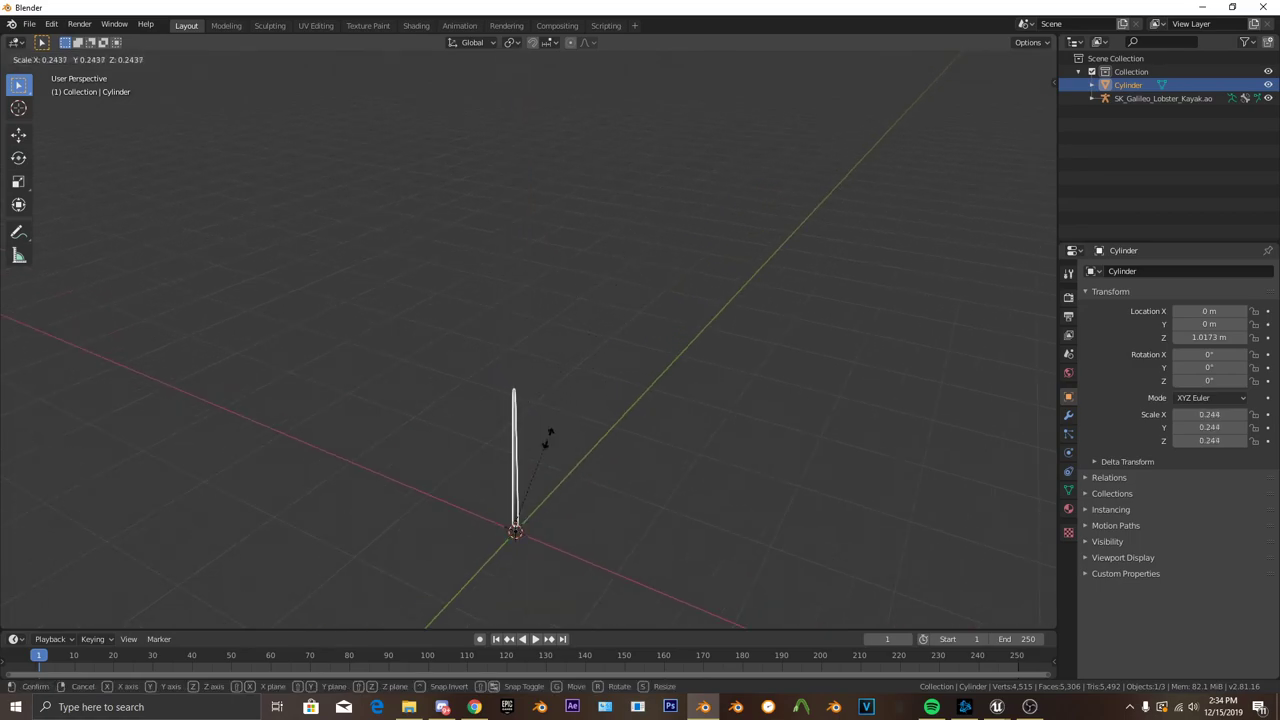
click(554, 505)
mouse_move(554, 505)
middle_down()
mouse_move(494, 366)
mouse_move(557, 397)
mouse_move(490, 406)
middle_up()
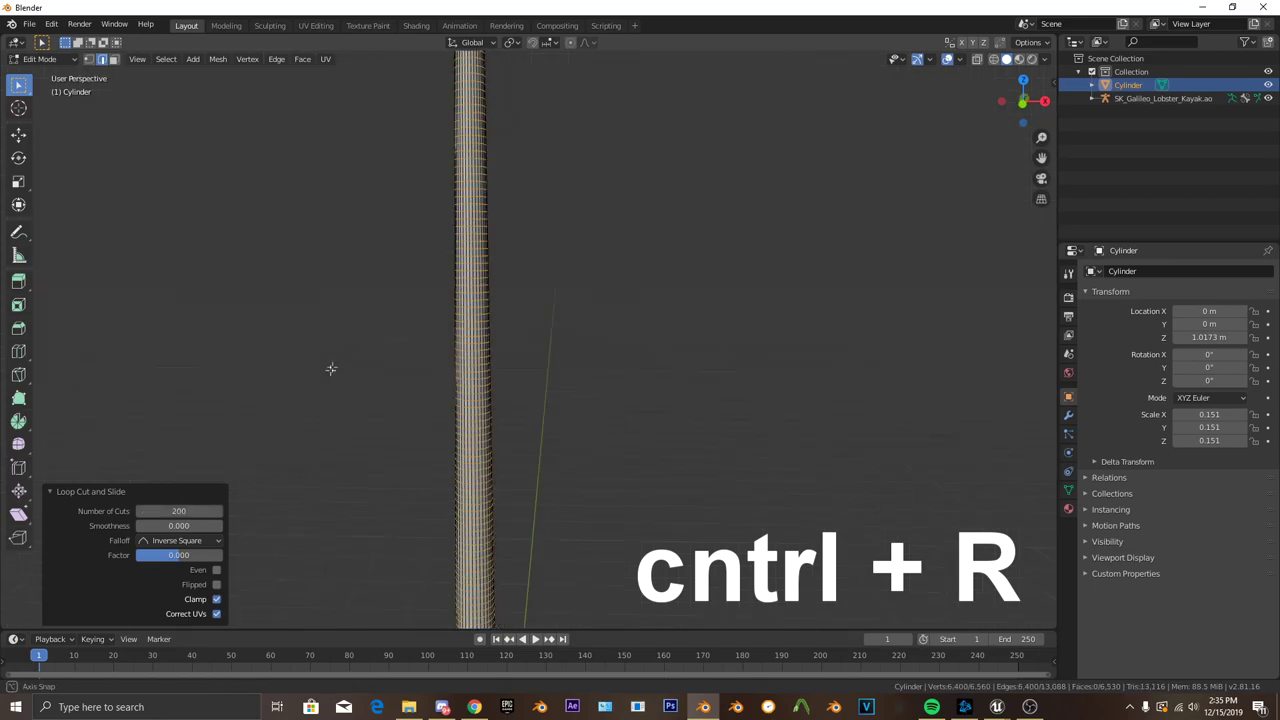
- Thin the blade to scale 0.012, 0.012, 0.015 and seat it in the hilt at Z 0.13522 m
mouse_move(600, 267)
middle_down()
mouse_move(551, 289)
mouse_move(587, 243)
mouse_move(586, 200)
middle_up()
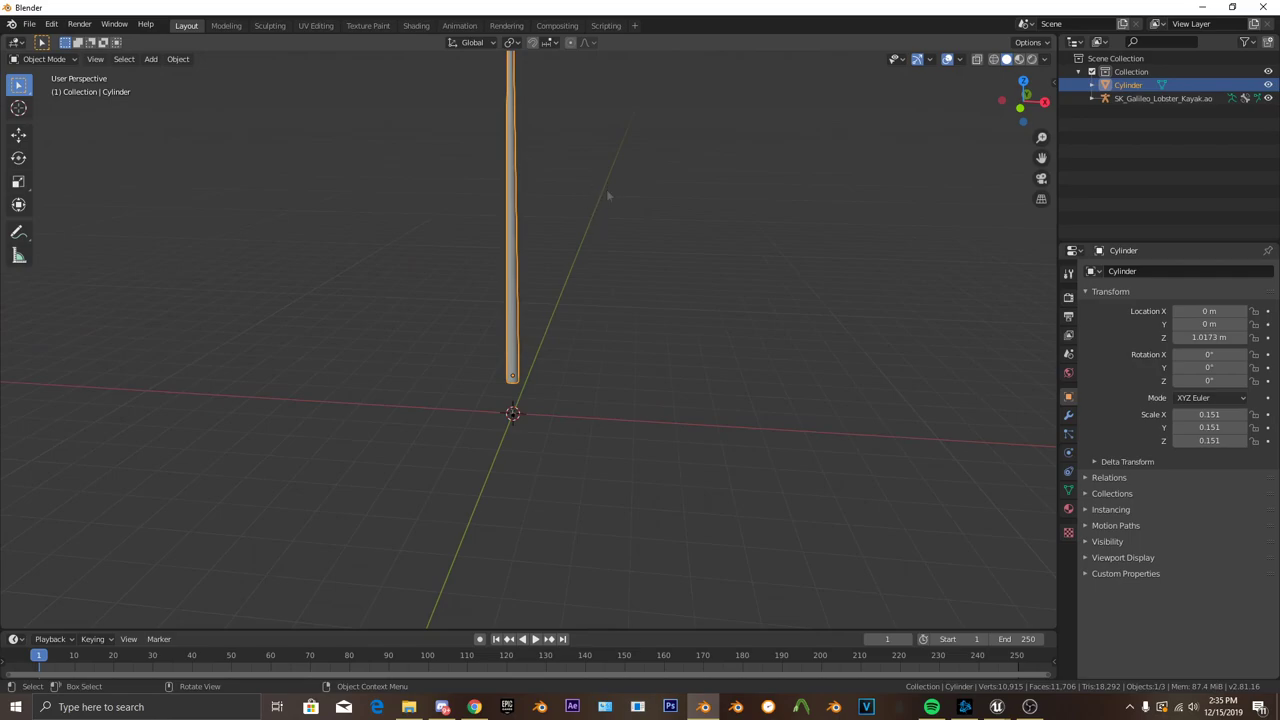
key(s)
click(549, 337)
scroll(550, 396, up, 2)
mouse_move(555, 394)
middle_down()
mouse_move(456, 336)
mouse_move(522, 150)
middle_up()
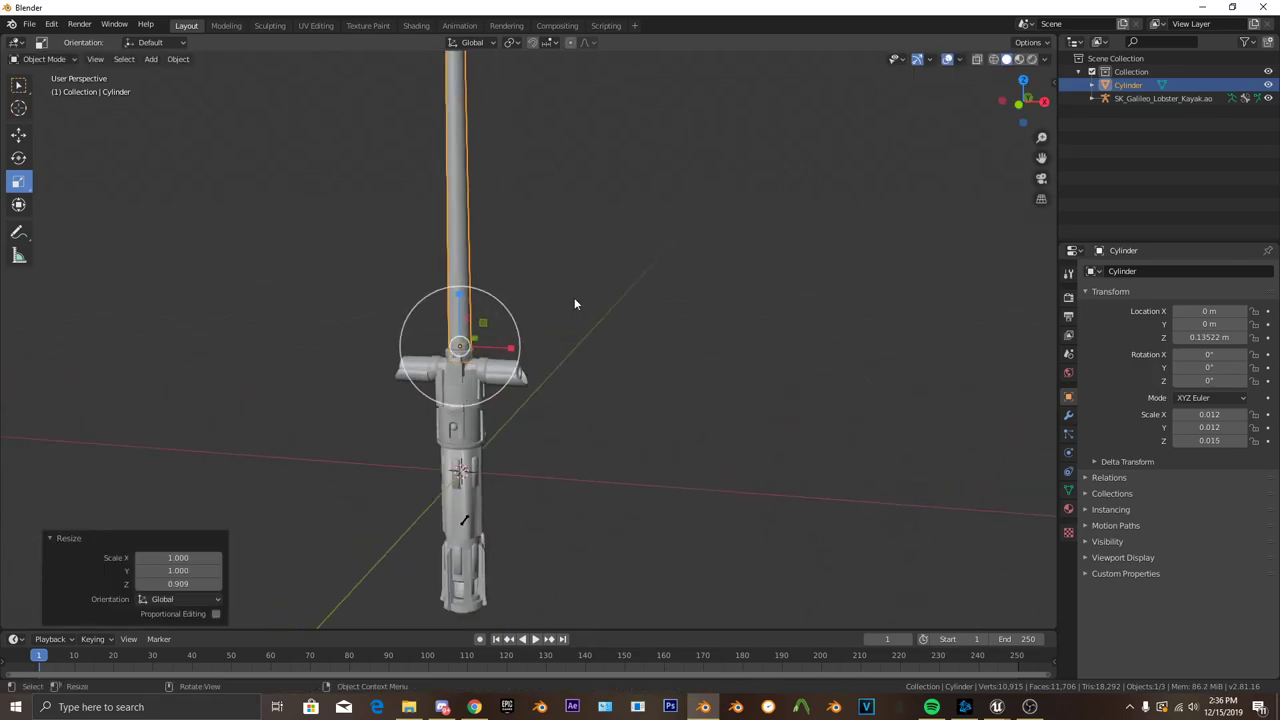
scroll(574, 304, up, 2)
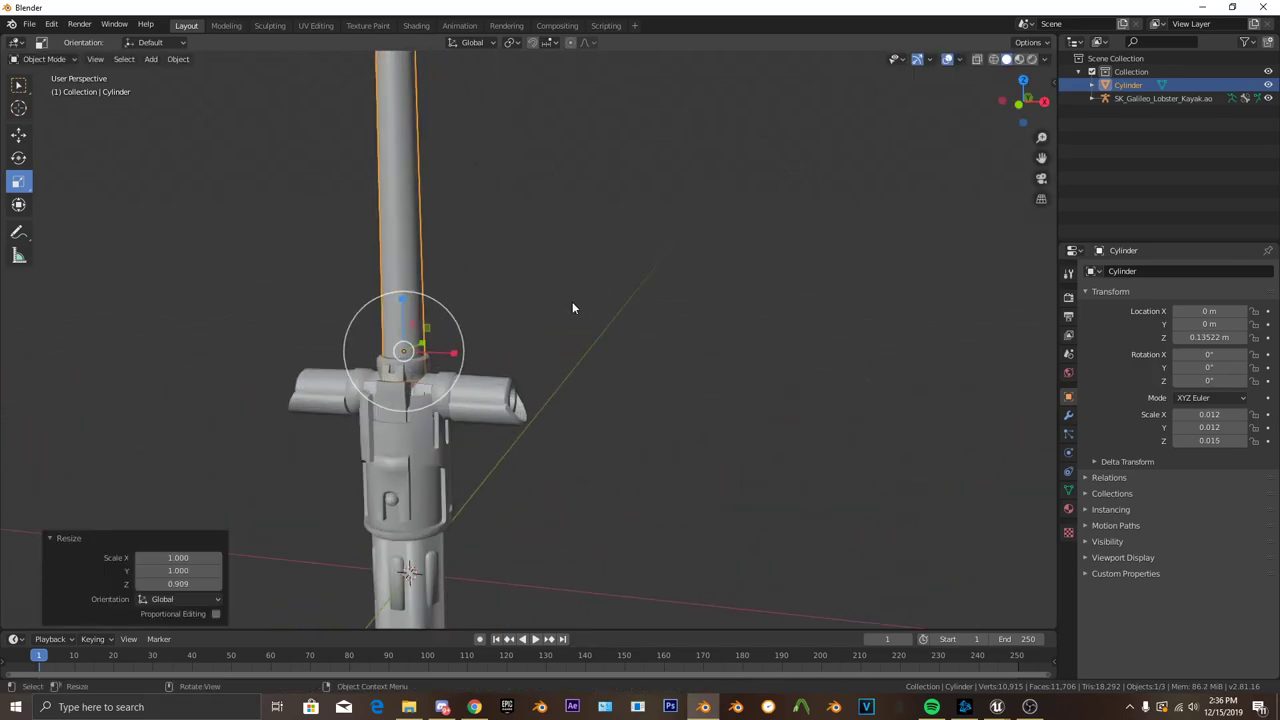
click(1069, 418)
- Add a Displace modifier to the blade with a new Clouds texture
click(1181, 272)
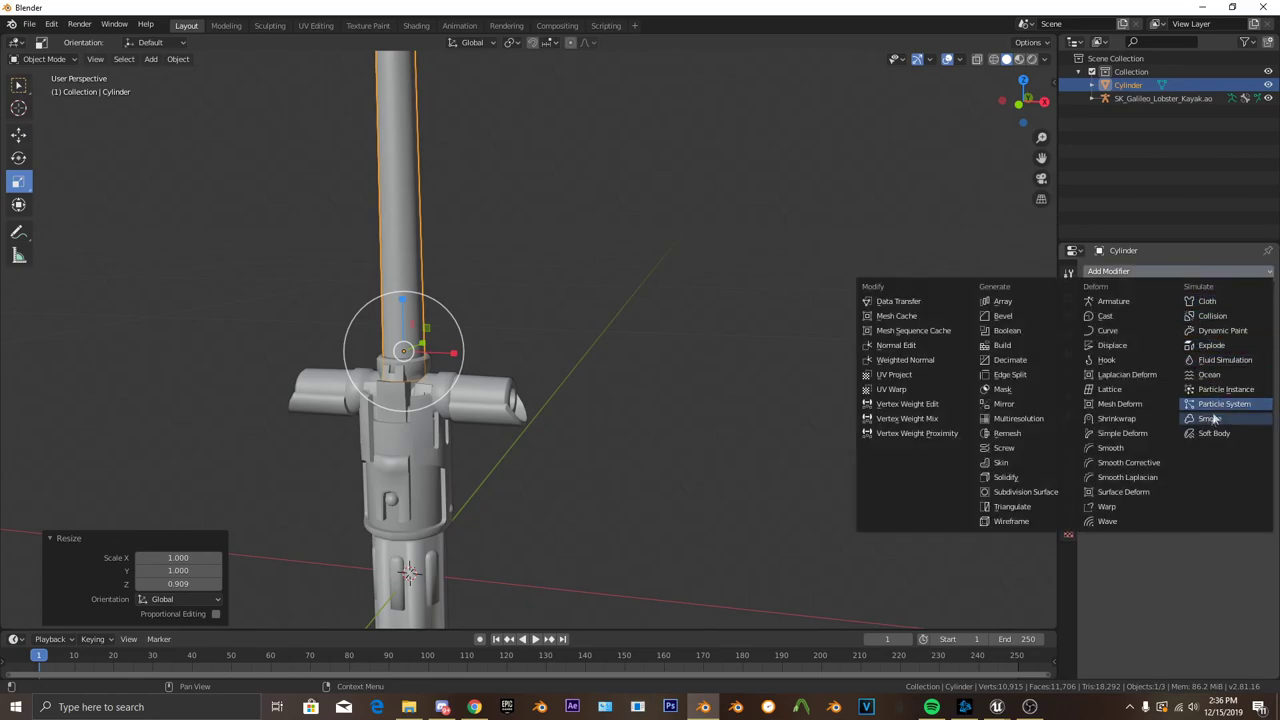
click(1142, 347)
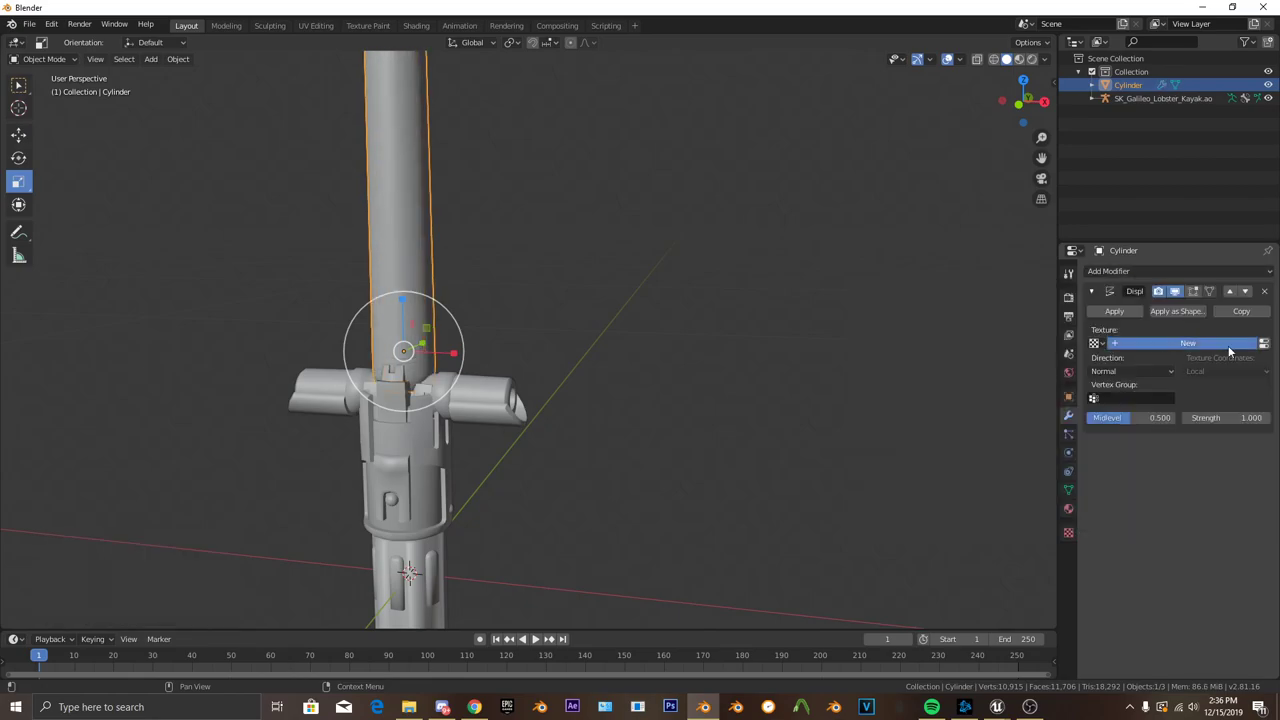
click(1229, 345)
click(1264, 343)
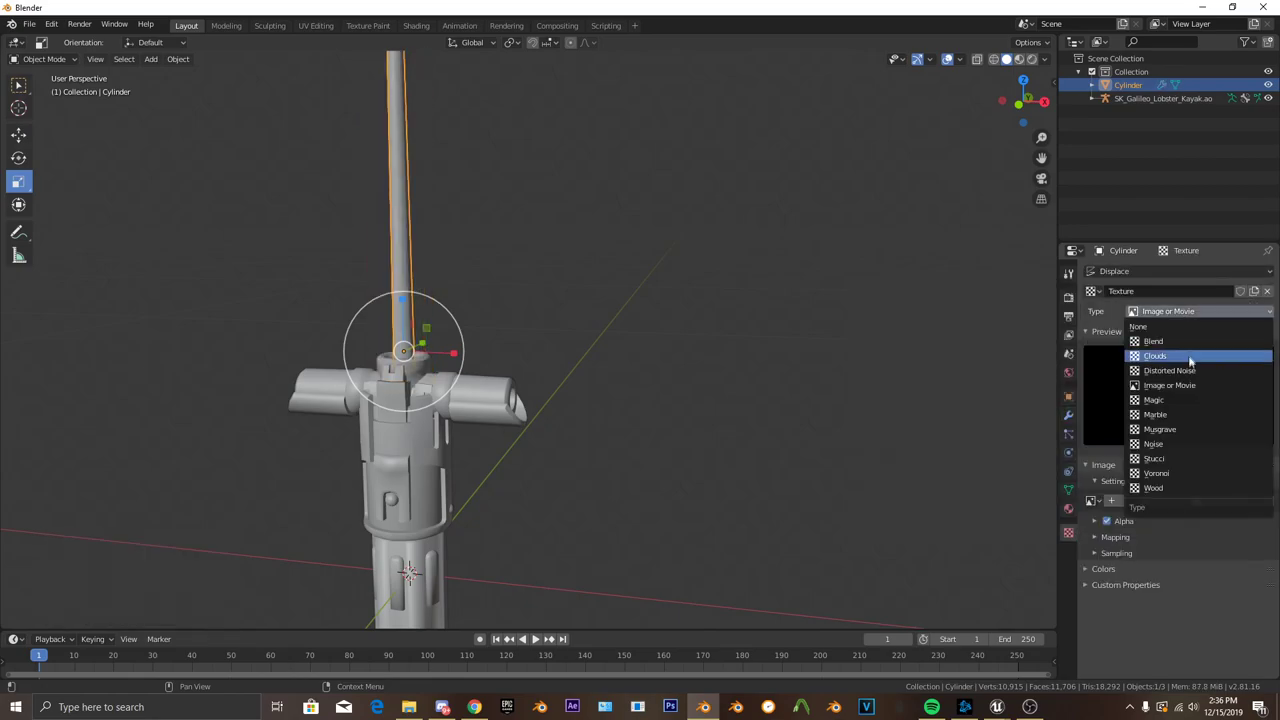
click(1188, 360)
- Add a single-arrow Empty, move it beside the saber and scale it to 0.452
click(150, 59)
click(300, 225)
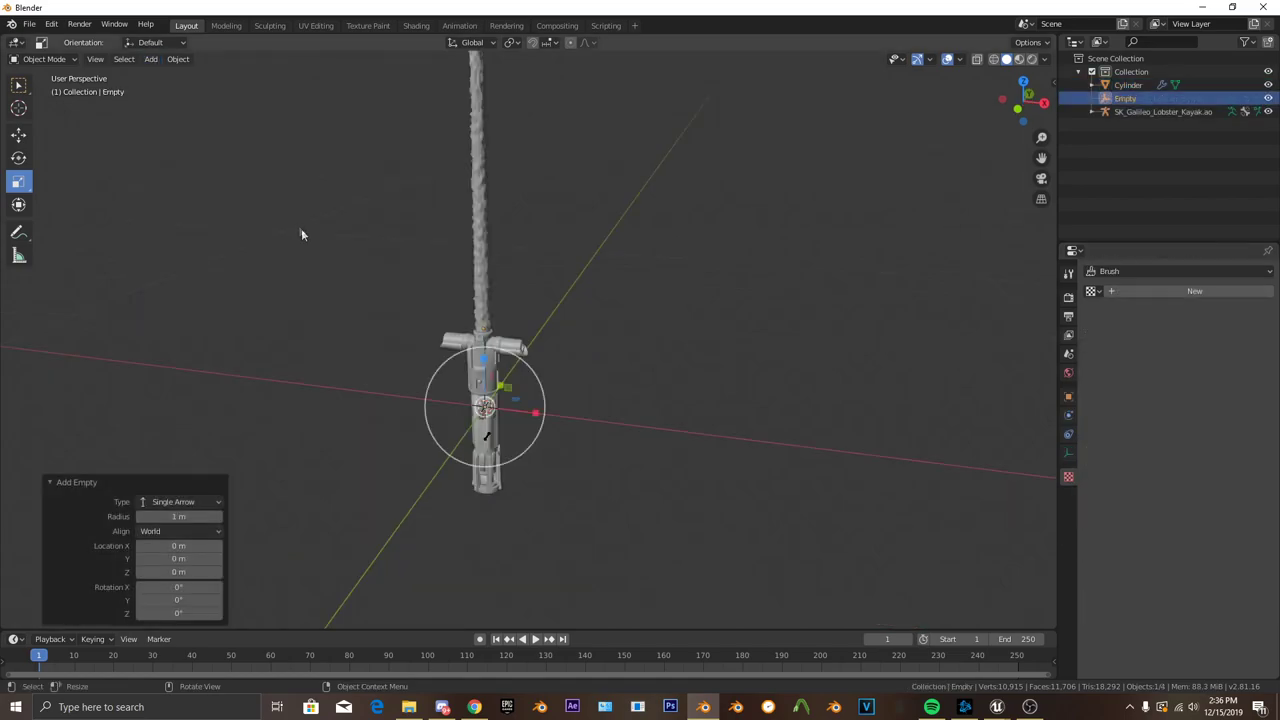
drag(543, 402, 526, 413)
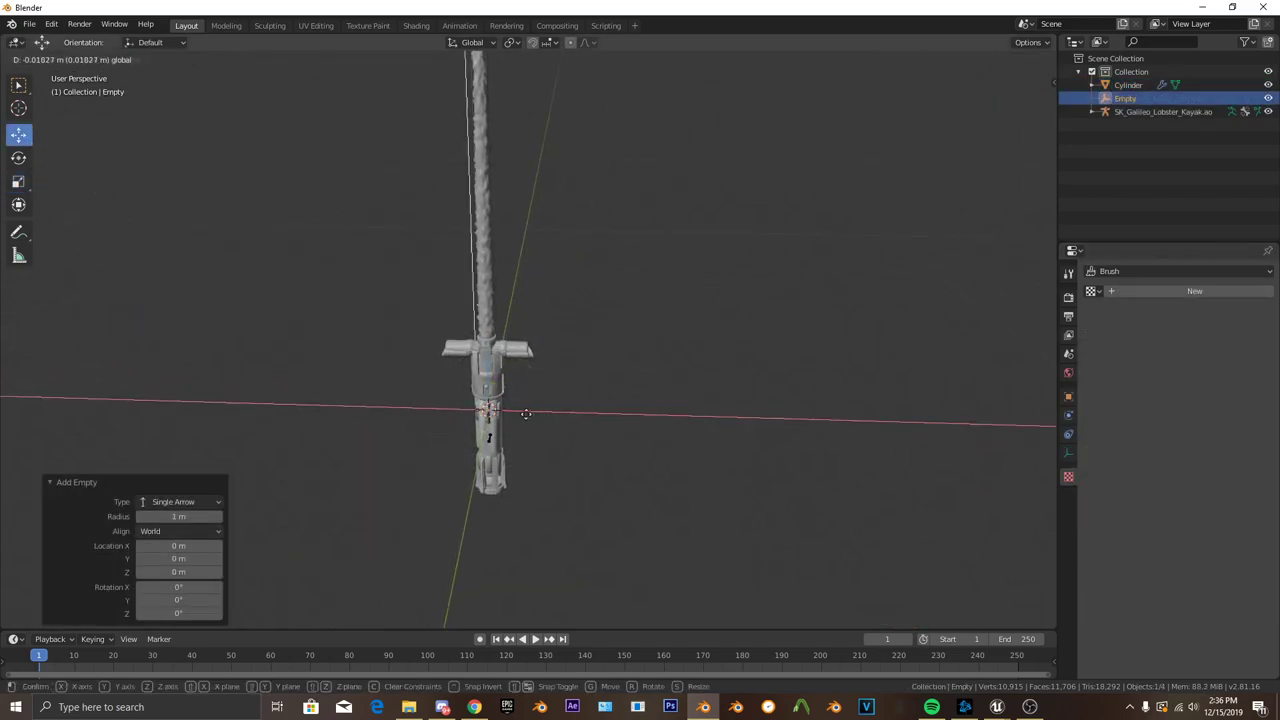
click(392, 406)
key(s)
click(497, 267)
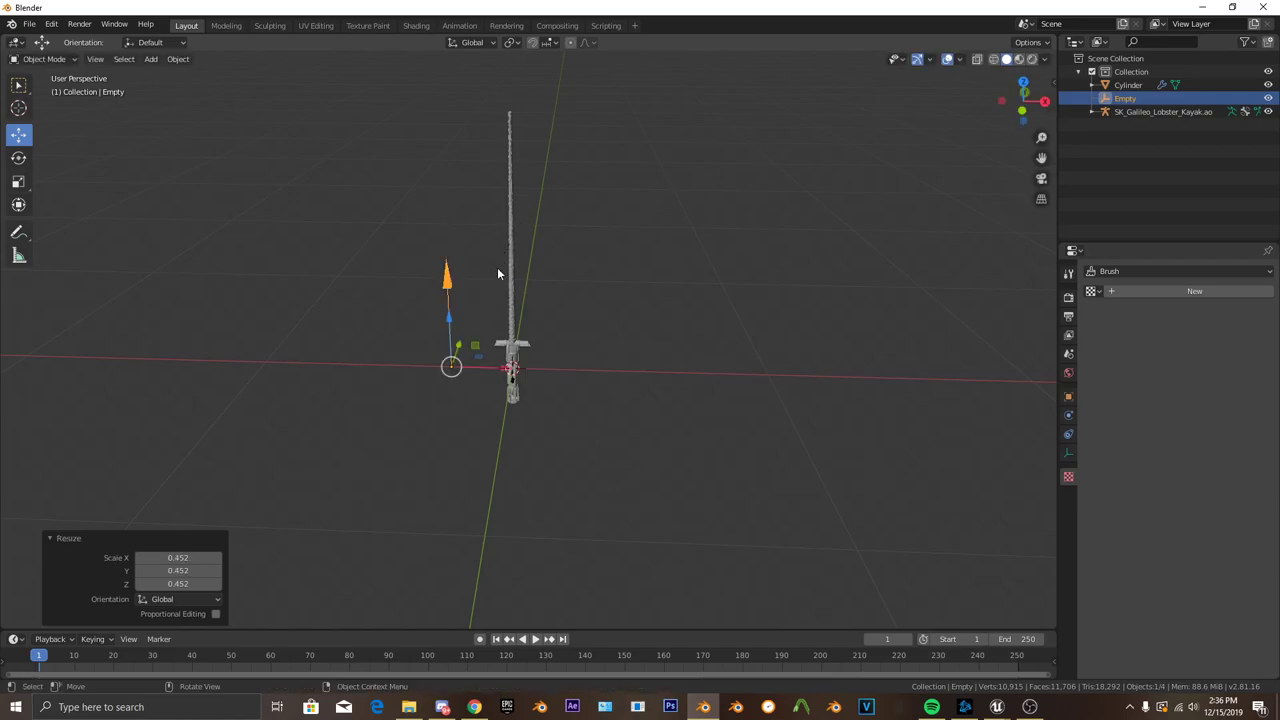
- Reselect the blade and bring up its Displace texture coordinate choices
click(480, 255)
shift+middle_drag(480, 255, 594, 378)
click(1068, 415)
click(1245, 372)
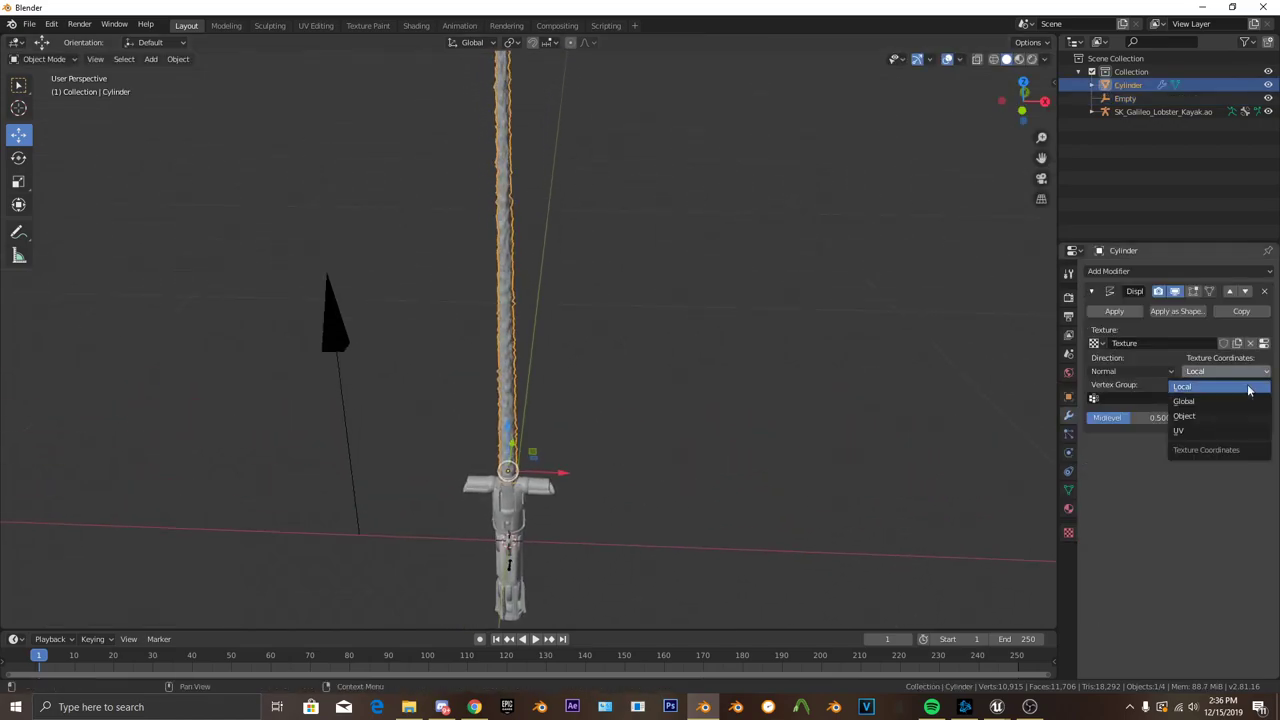
- Set Displace coordinates to Object using the Empty, and set Clouds size to 0.000
click(1219, 424)
click(338, 333)
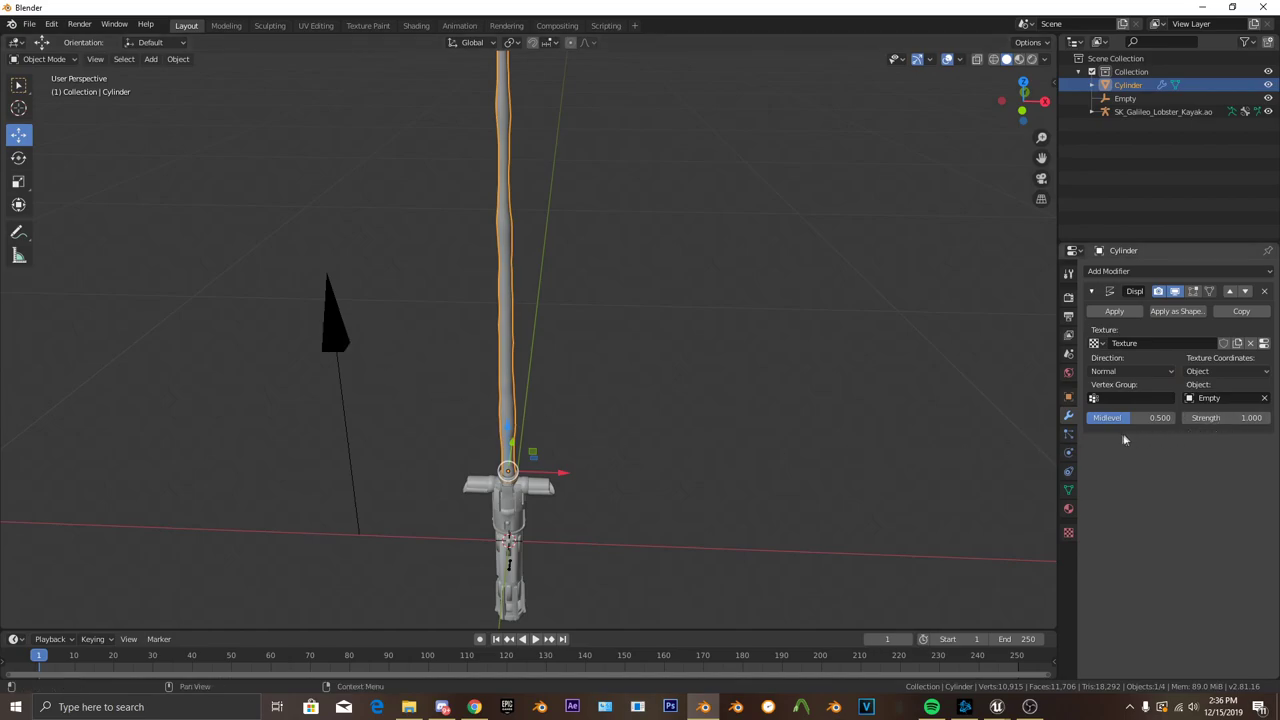
click(1068, 531)
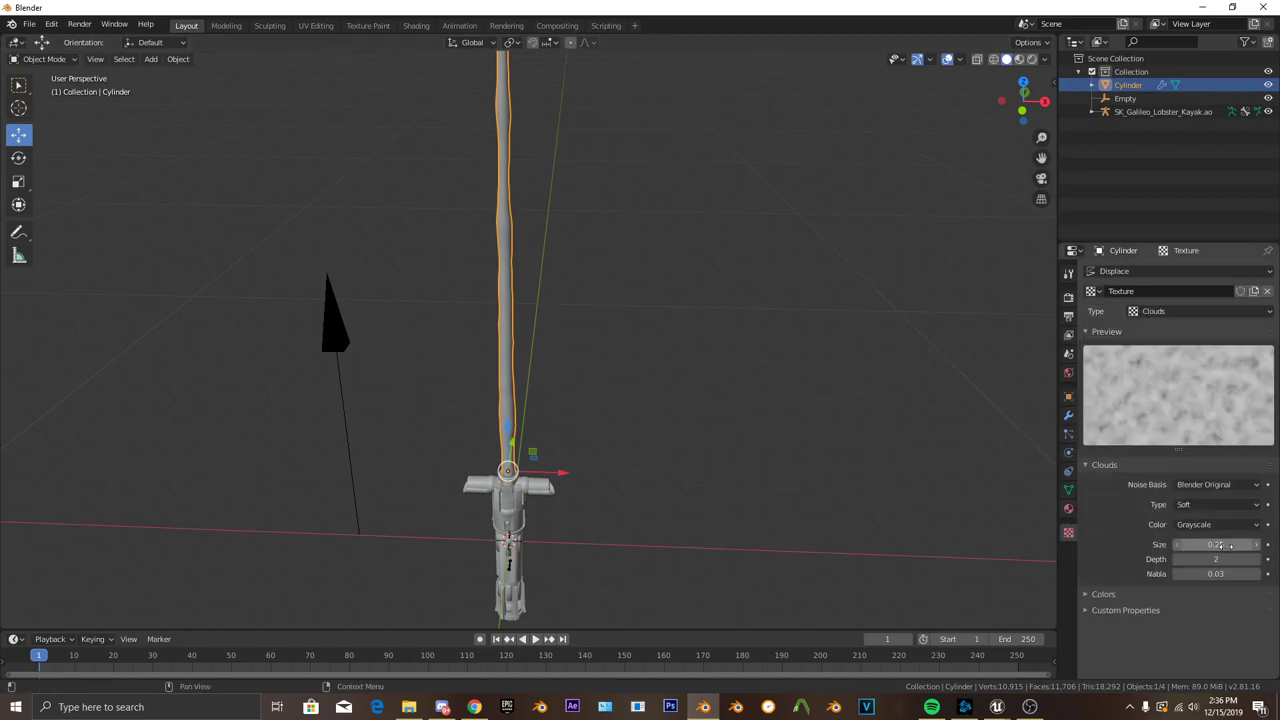
drag(1215, 544, 1180, 544)
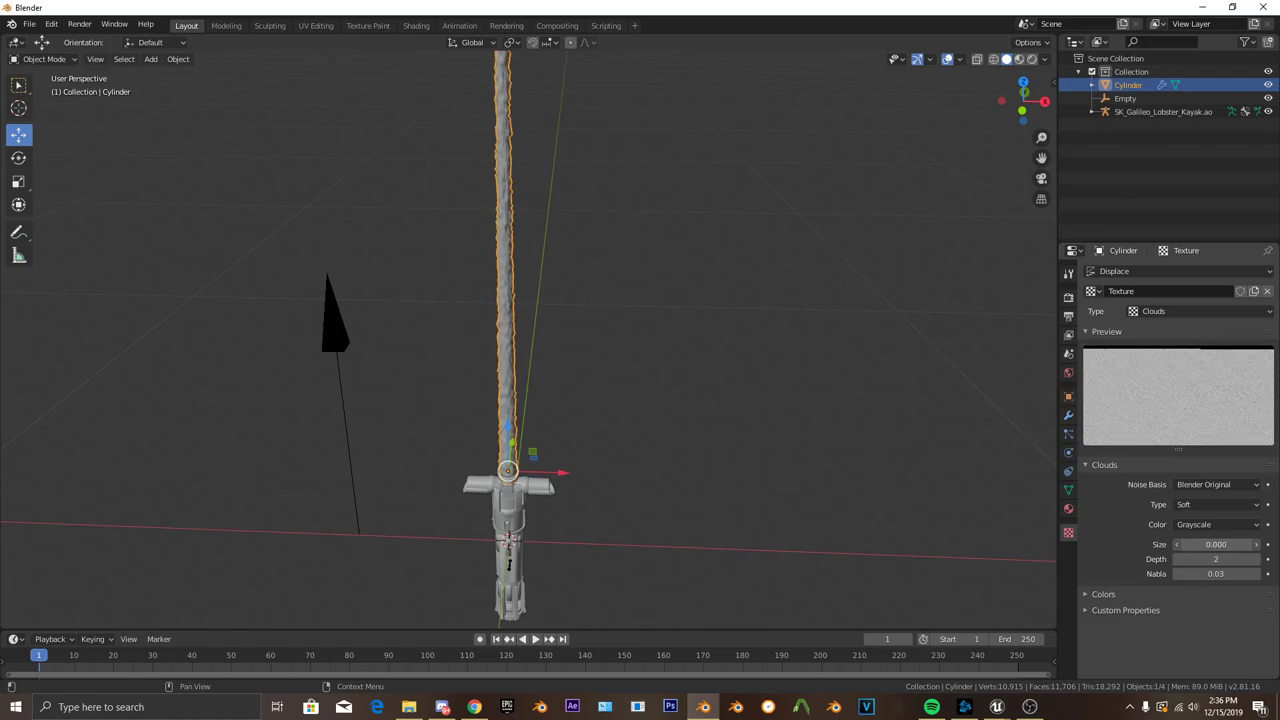
mouse_move(500, 400)
middle_down()
mouse_move(574, 471)
mouse_move(528, 272)
middle_up()
scroll(574, 475, up, 2)
- Move the Empty vertically along Z to shift the noise pattern on the blade
click(314, 431)
mouse_move(314, 431)
middle_down()
mouse_move(414, 439)
mouse_move(410, 407)
mouse_move(400, 470)
middle_up()
key(g)
key(z)
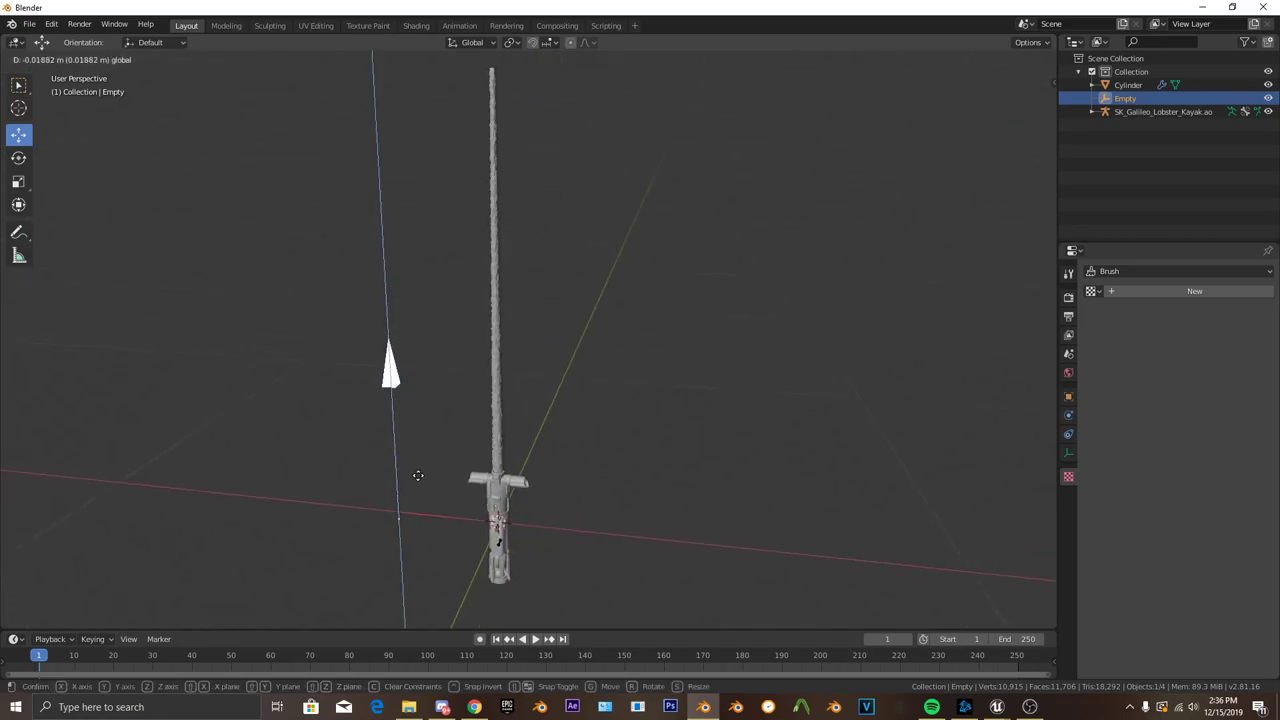
click(418, 475)
middle_drag(430, 442, 396, 493)
drag(339, 545, 336, 541)
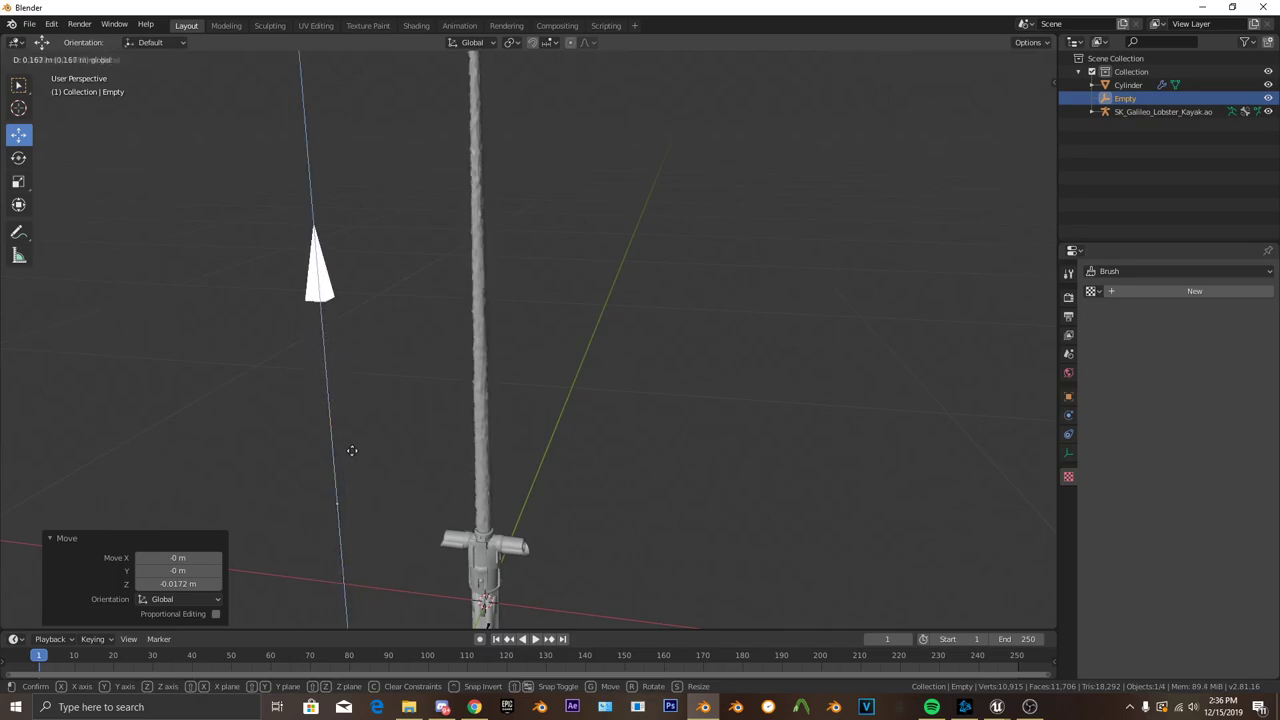
click(355, 334)
- Check the blade, then slide the Empty back down along Z
click(482, 353)
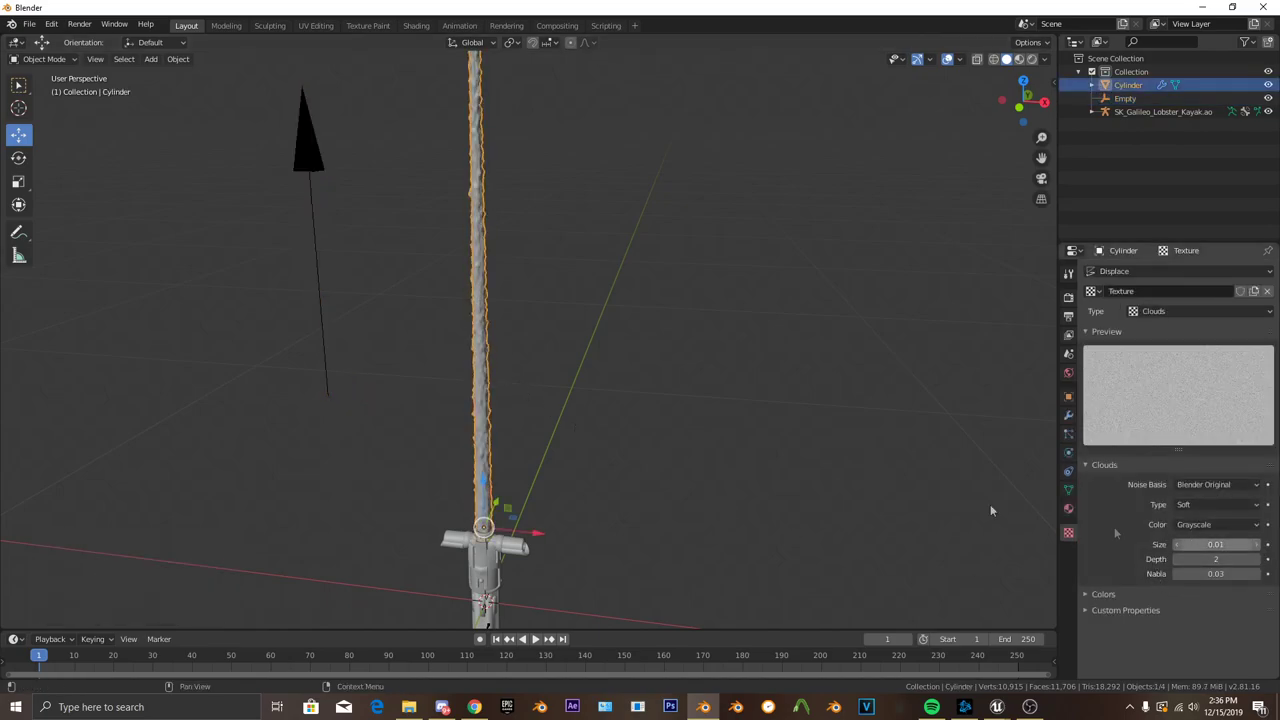
click(322, 255)
drag(323, 345, 321, 332)
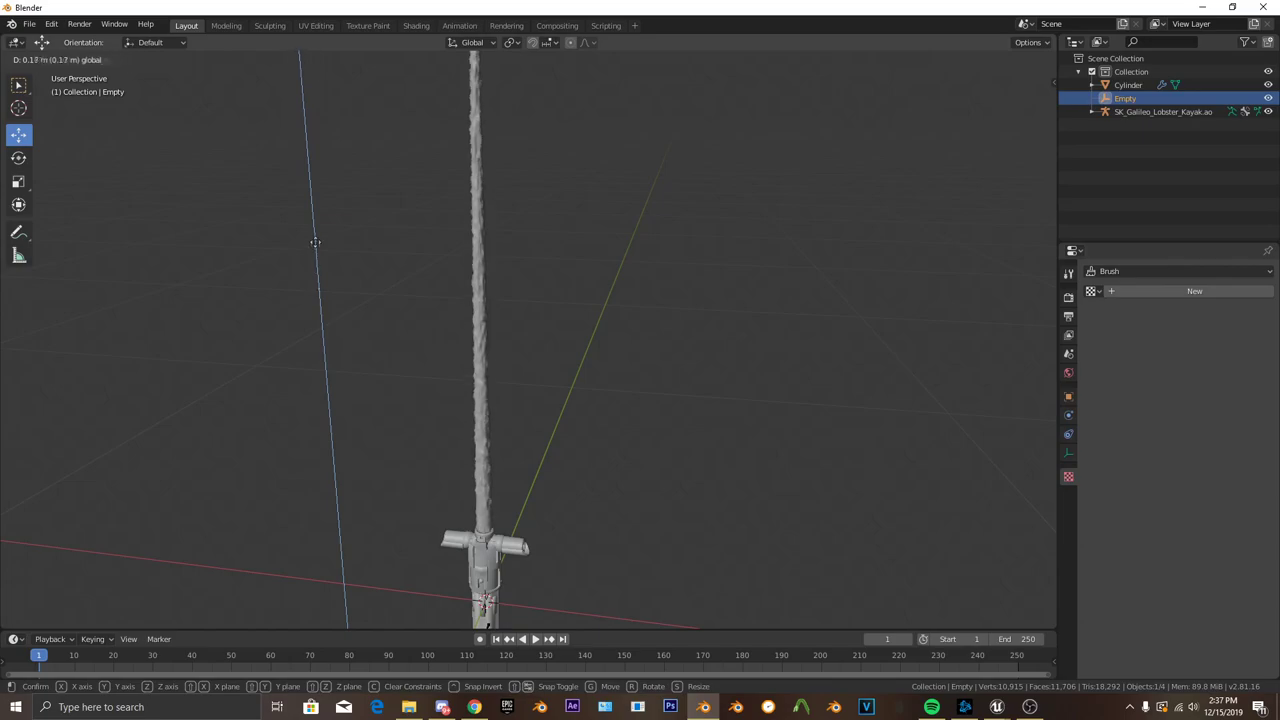
drag(306, 299, 313, 451)
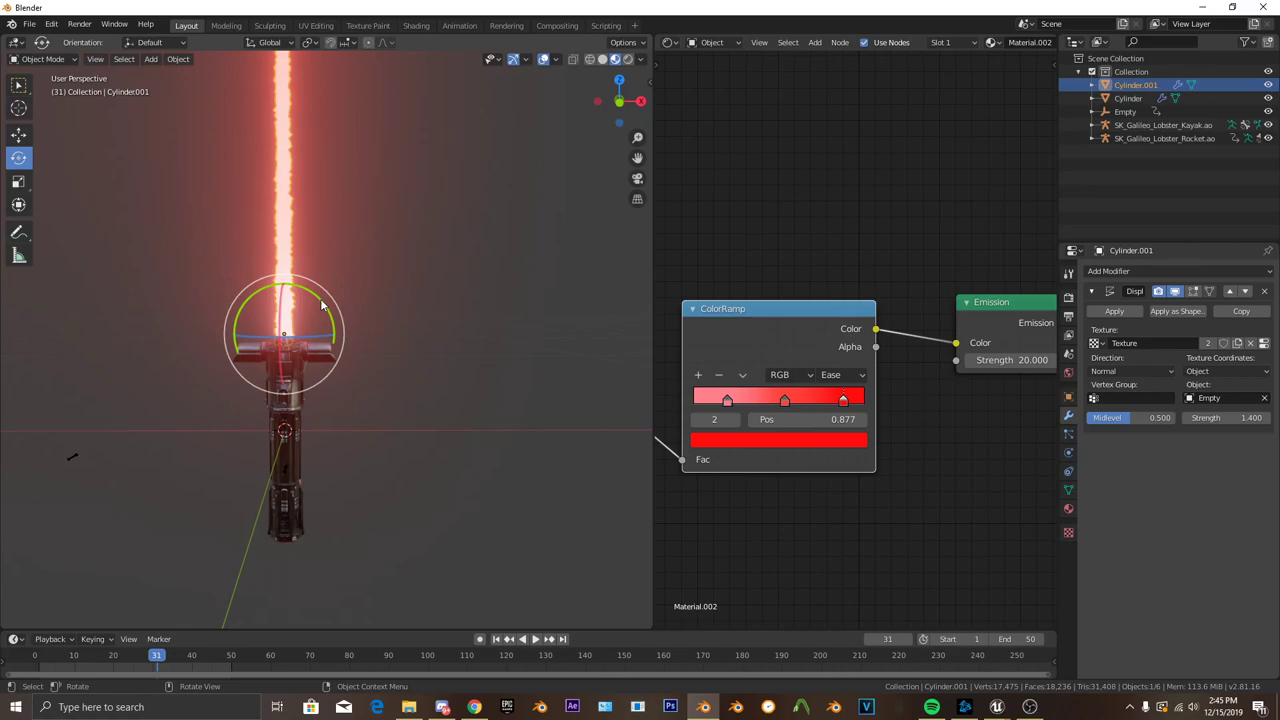
- Turn the blade copy horizontal and shorten it along X into a side crossguard blade
drag(322, 305, 340, 395)
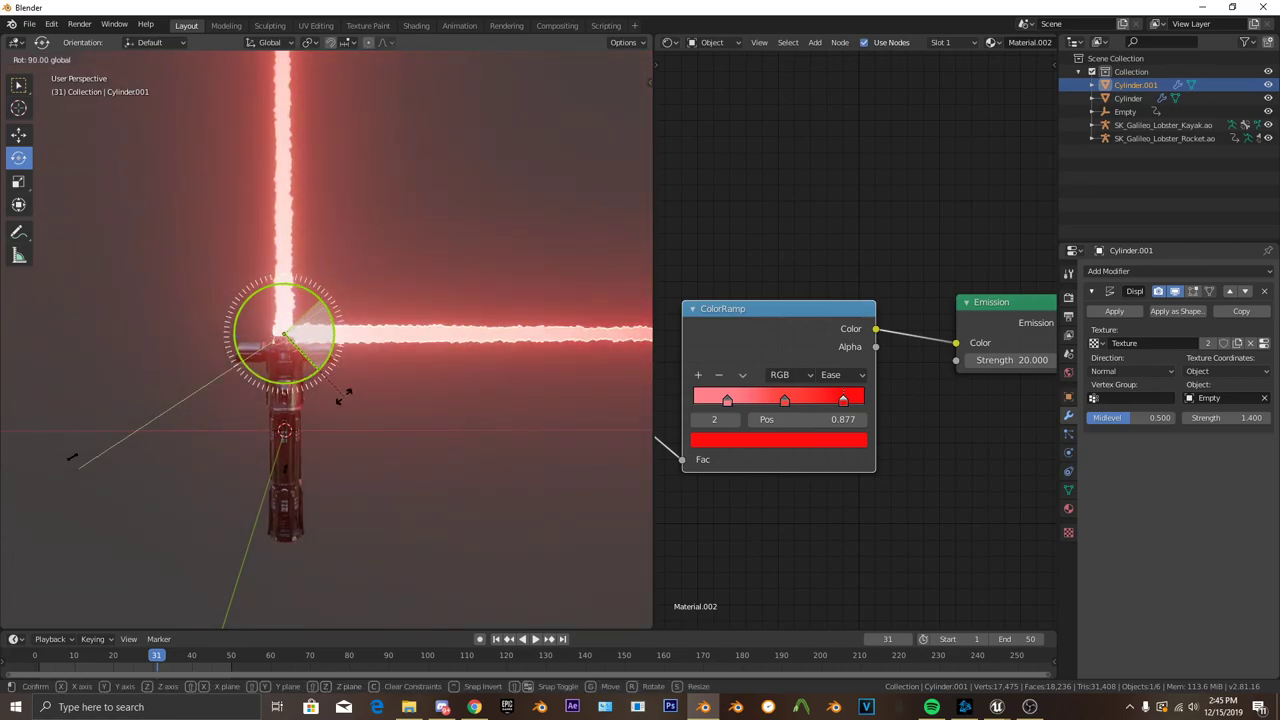
drag(360, 358, 305, 364)
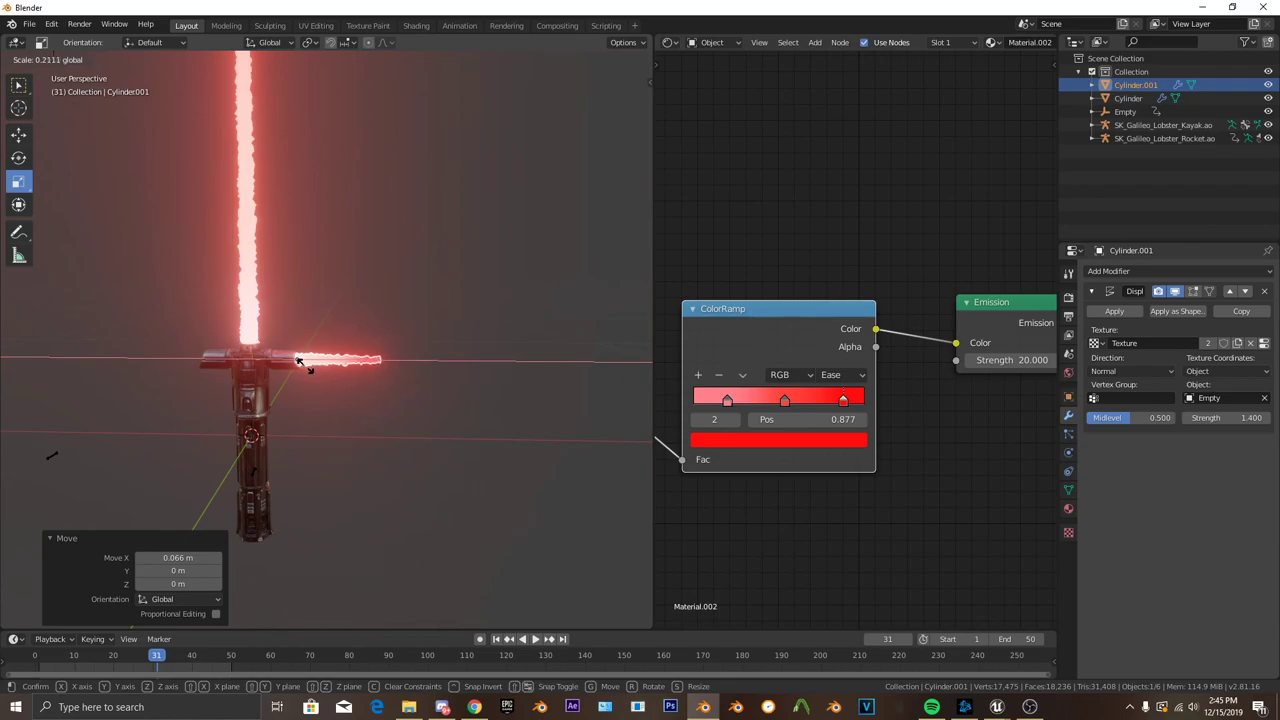
click(298, 362)
- Duplicate the side blade and rotate the copy 180° onto the hilt's opposite side
key(shift+d)
key(Escape)
key(r)
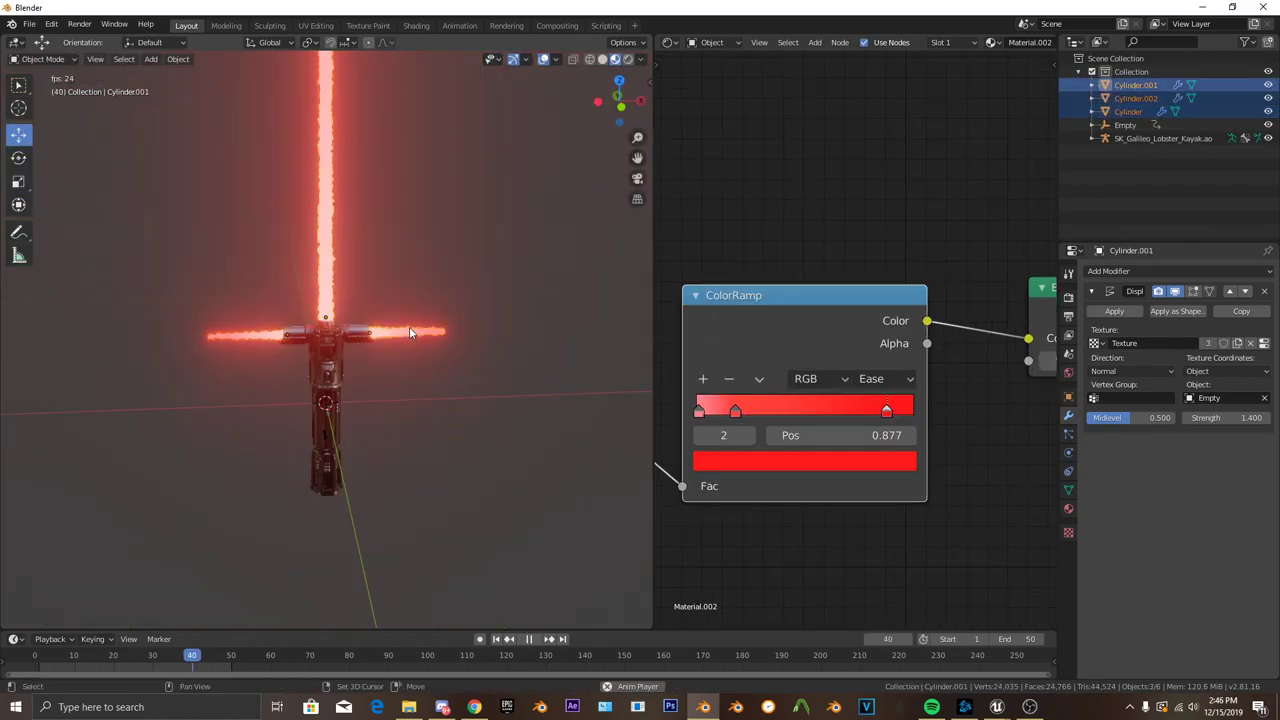
shift+click(325, 378)
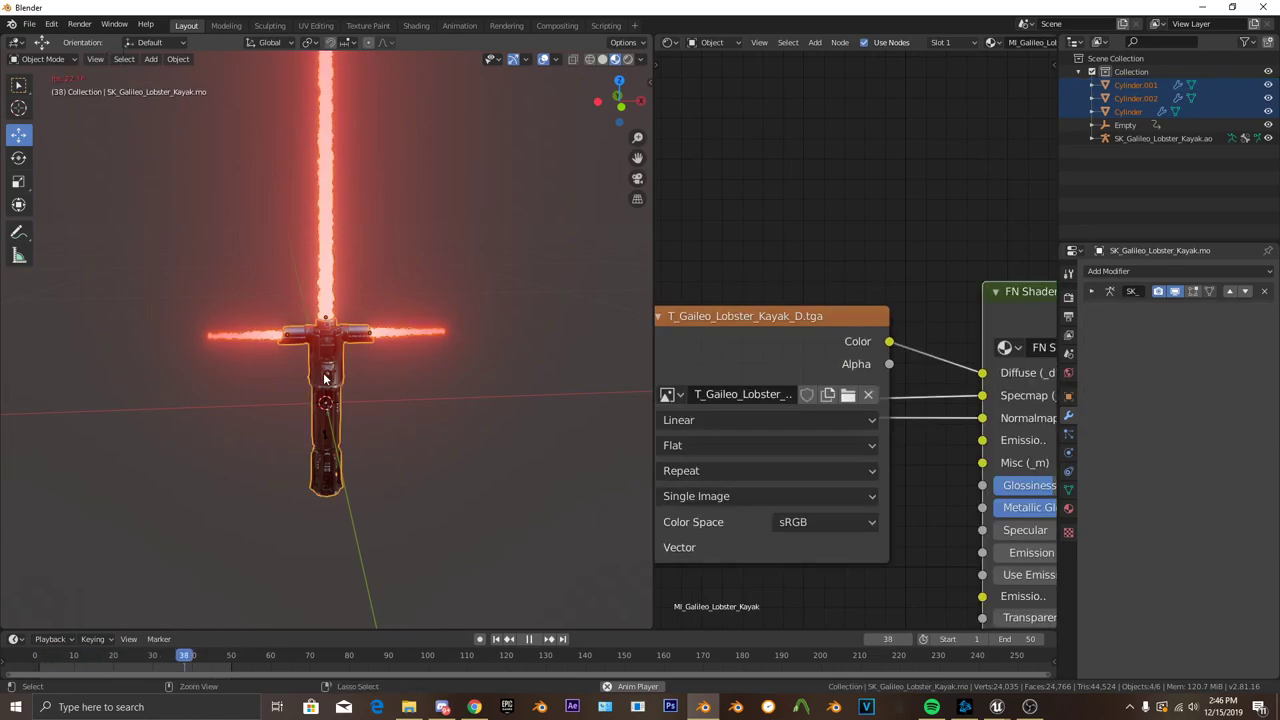
- Parent the three blades to the hilt with Keep Transform and rotate the whole saber
key(ctrl+p)
click(318, 374)
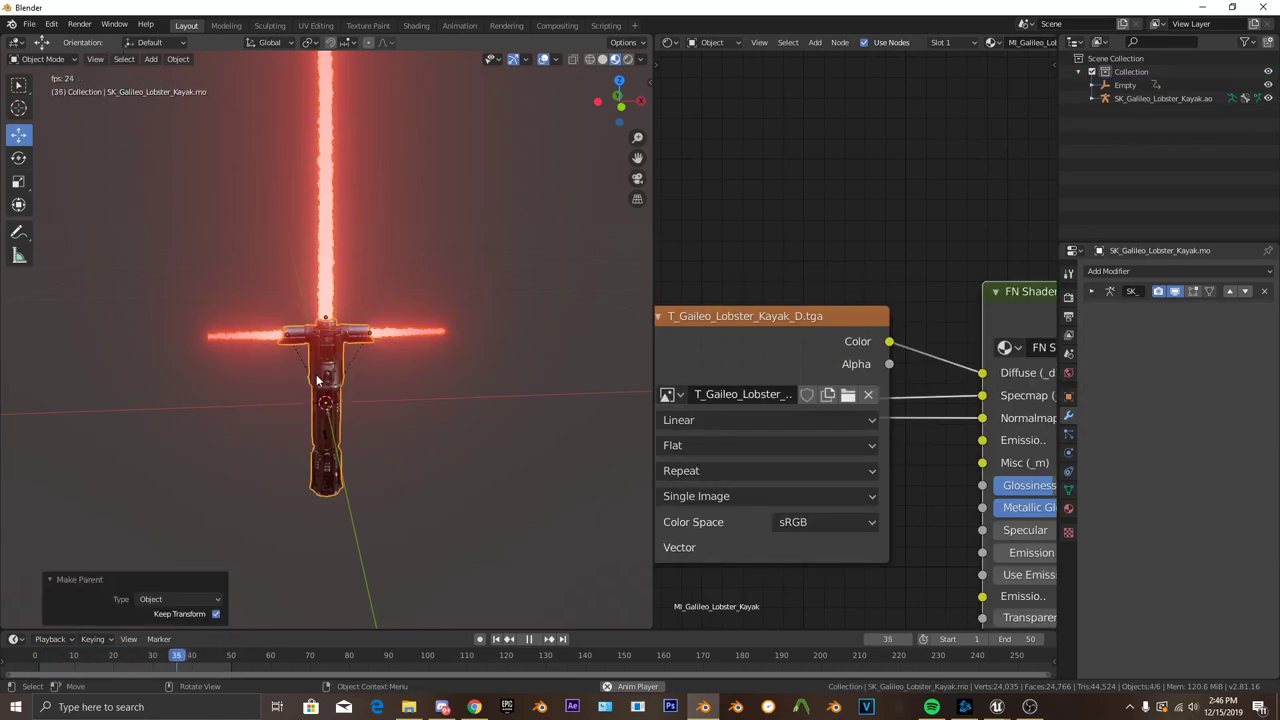
key(r)
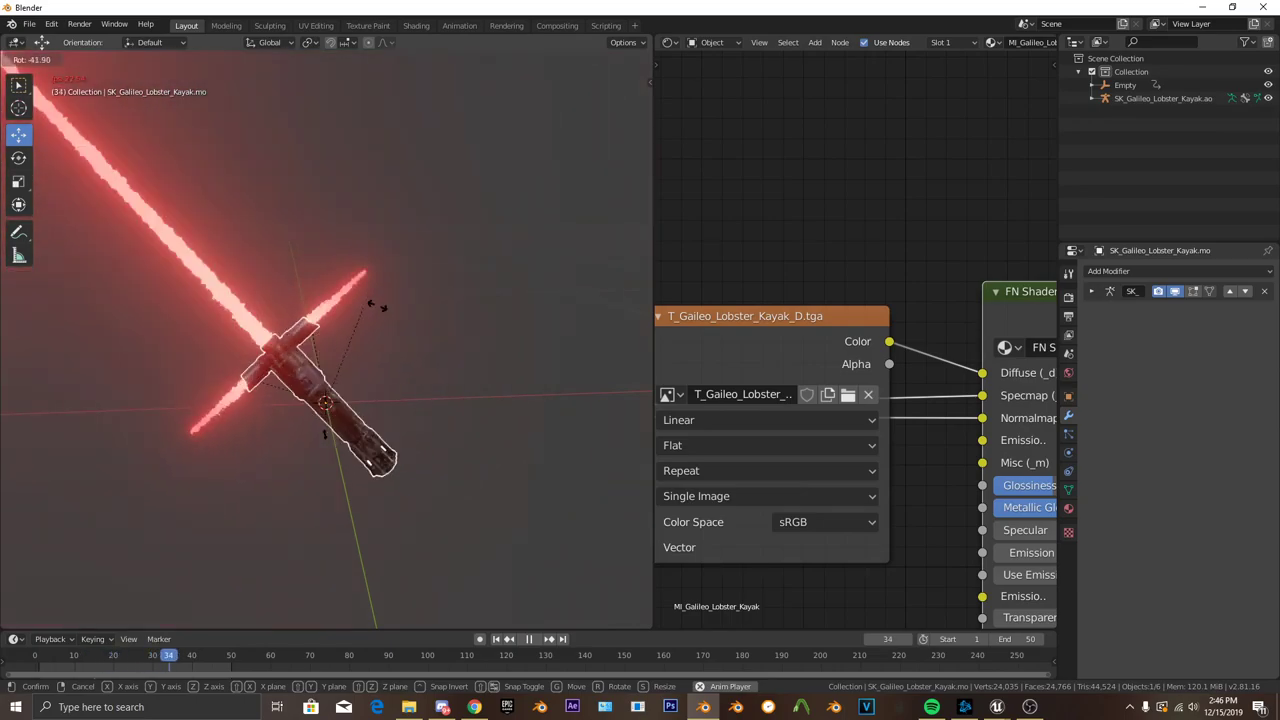
click(395, 318)
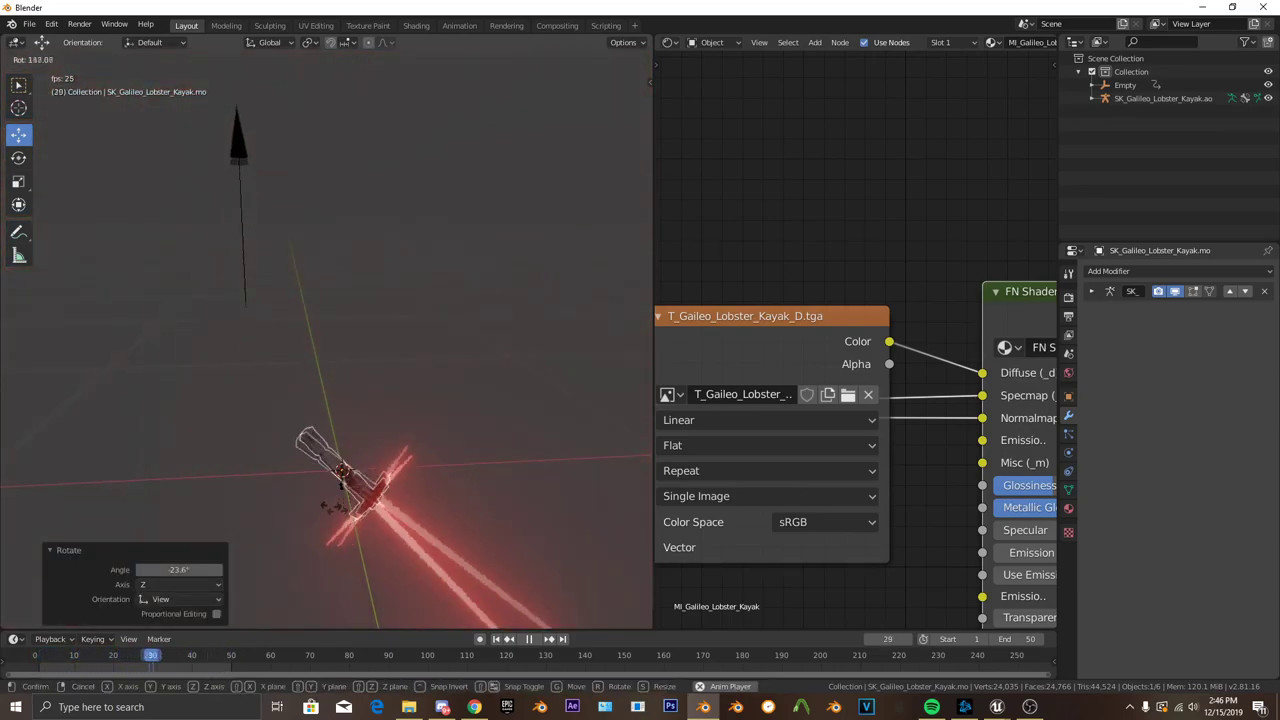
key(r)
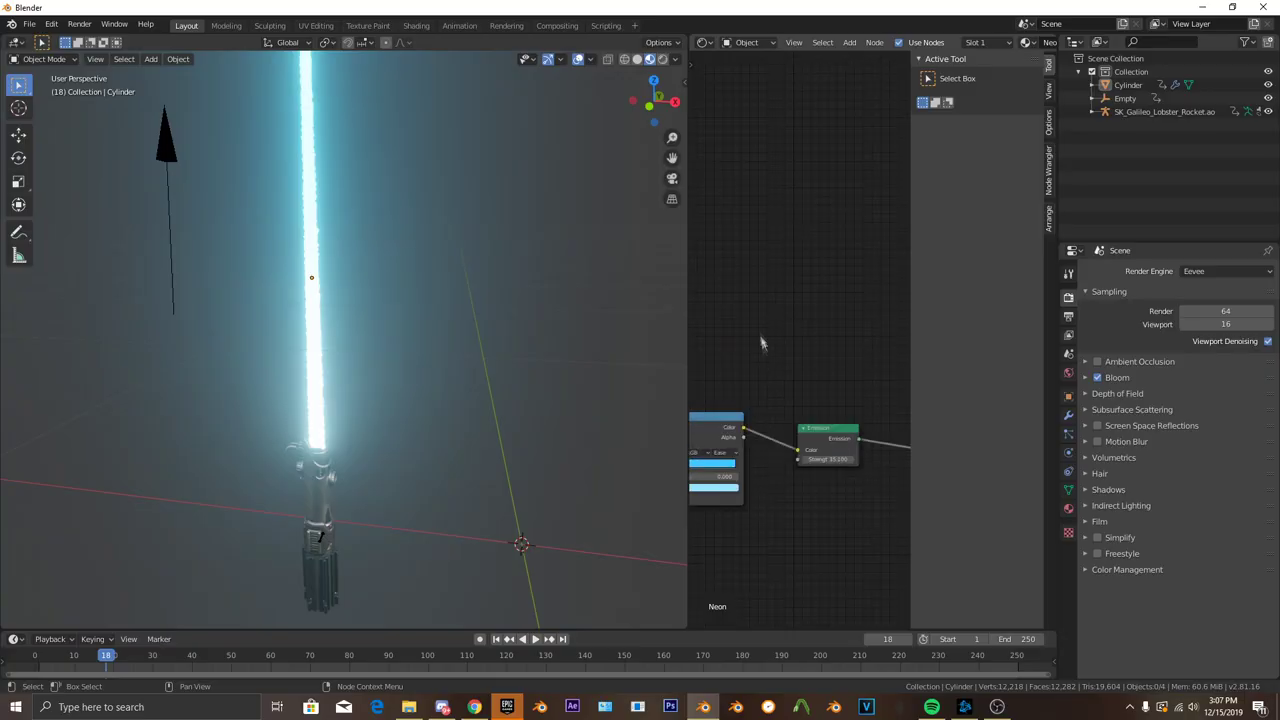
- Add ColorRamp and Mix Shader nodes and wire the Emission output into the Mix Shader
key(shift+a)
click(790, 351)
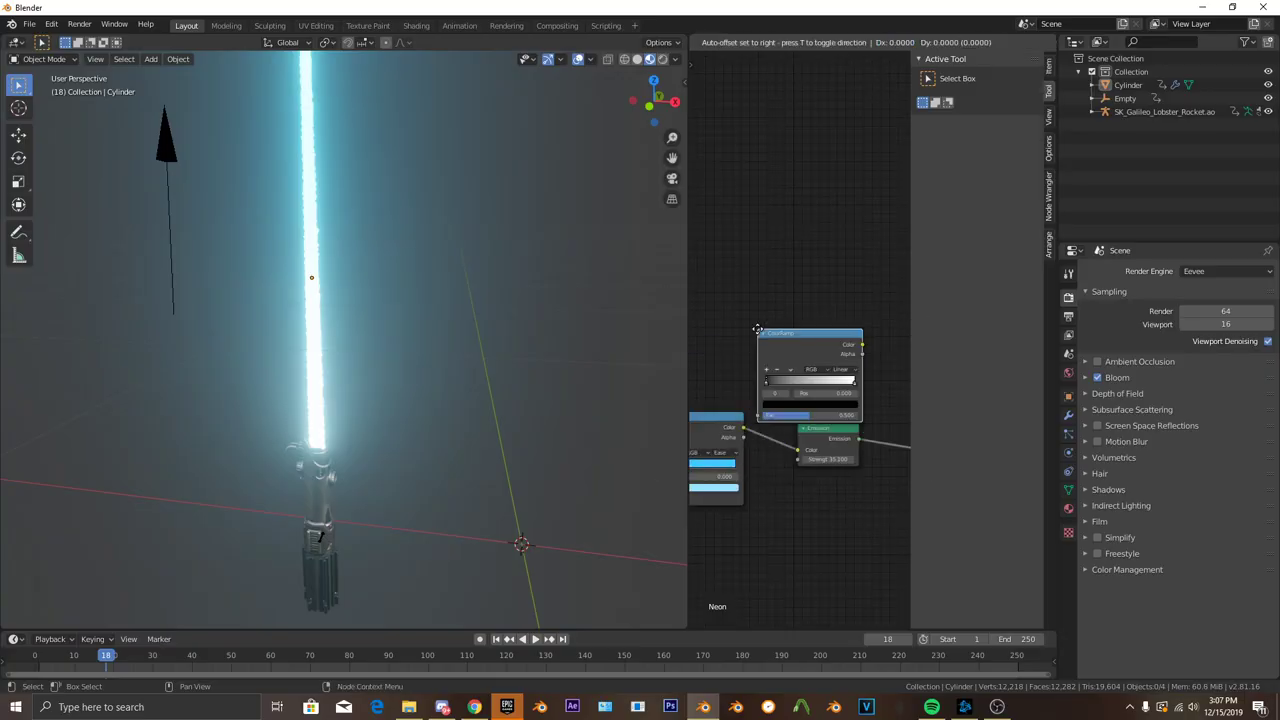
click(714, 290)
middle_drag(760, 360, 640, 400)
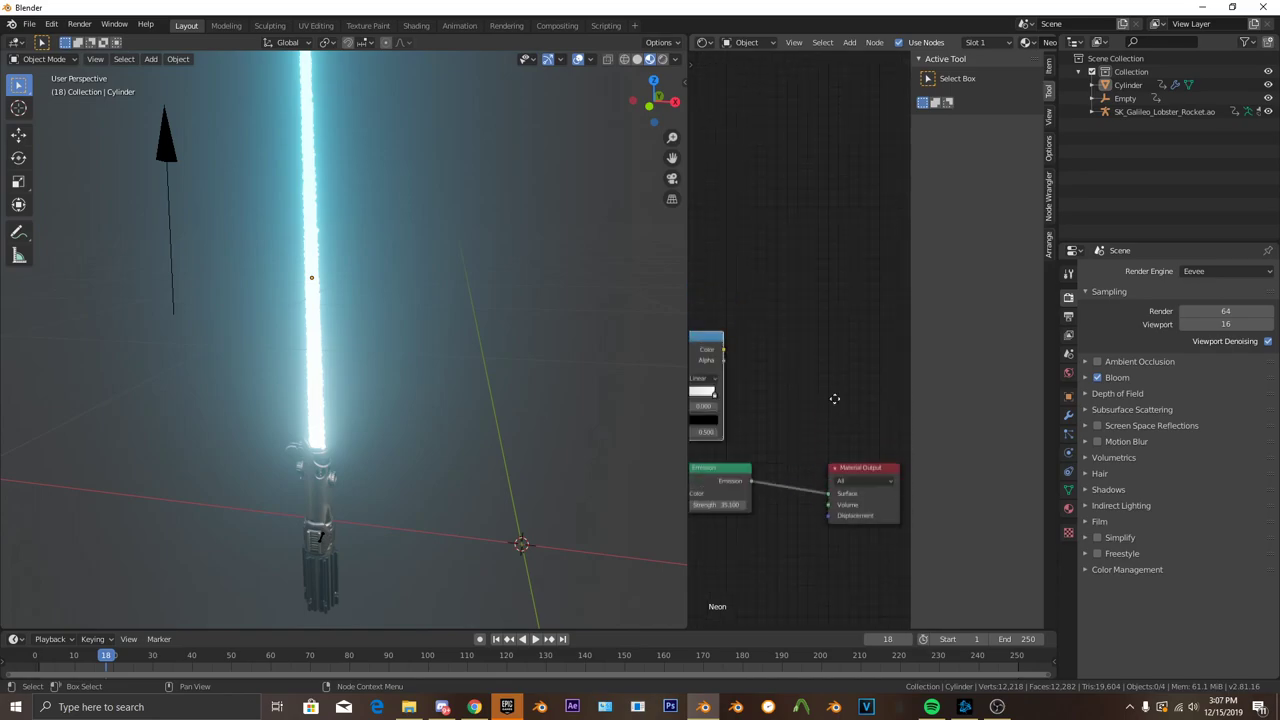
key(shift+a)
key(Return)
click(845, 388)
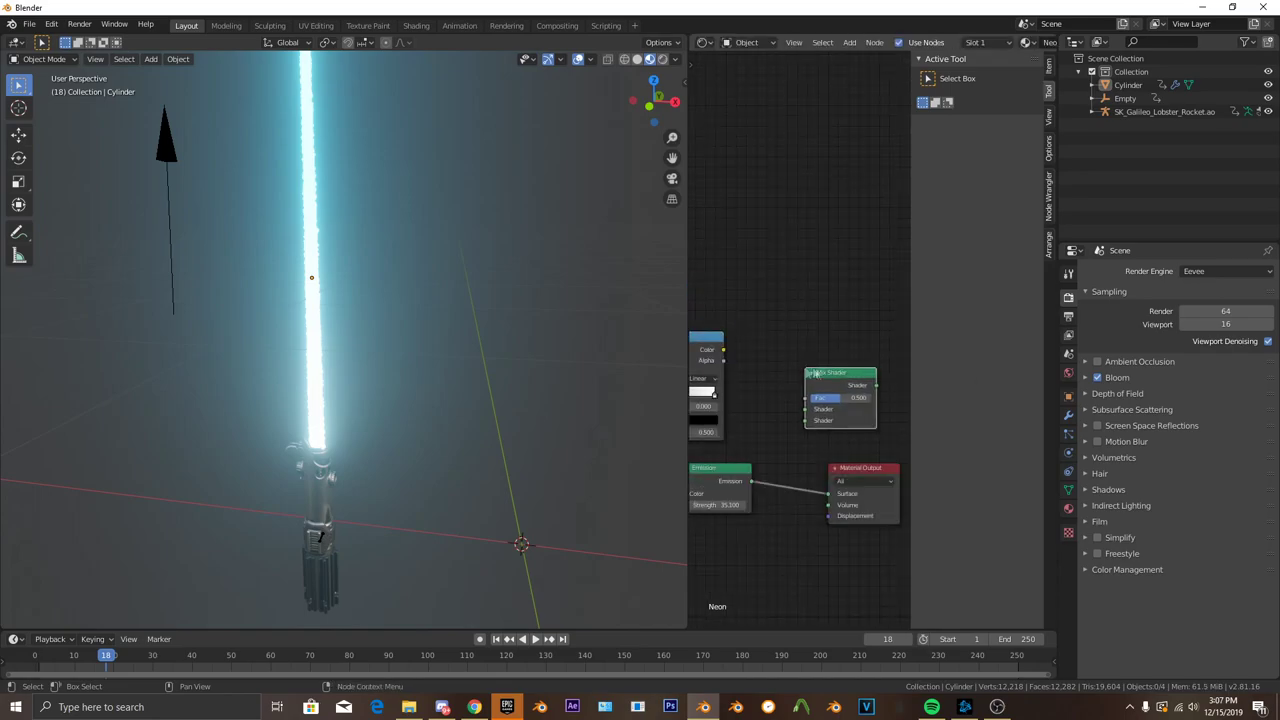
scroll(780, 470, up, 1)
drag(742, 505, 803, 450)
drag(788, 406, 805, 408)
- Set the ColorRamp to Constant, add a Transparent BSDF, and move the ramp stop to 0.495
middle_drag(733, 385, 828, 390)
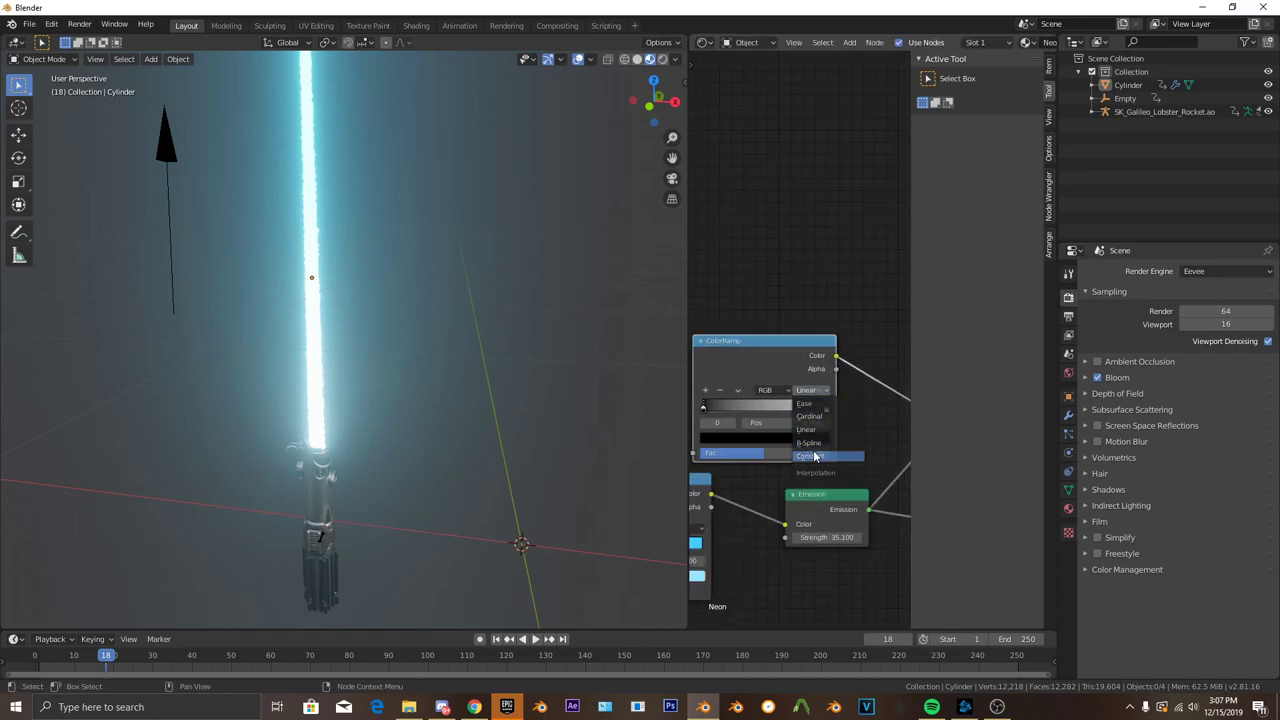
click(815, 457)
scroll(815, 457, down, 2)
key(shift+a)
click(830, 474)
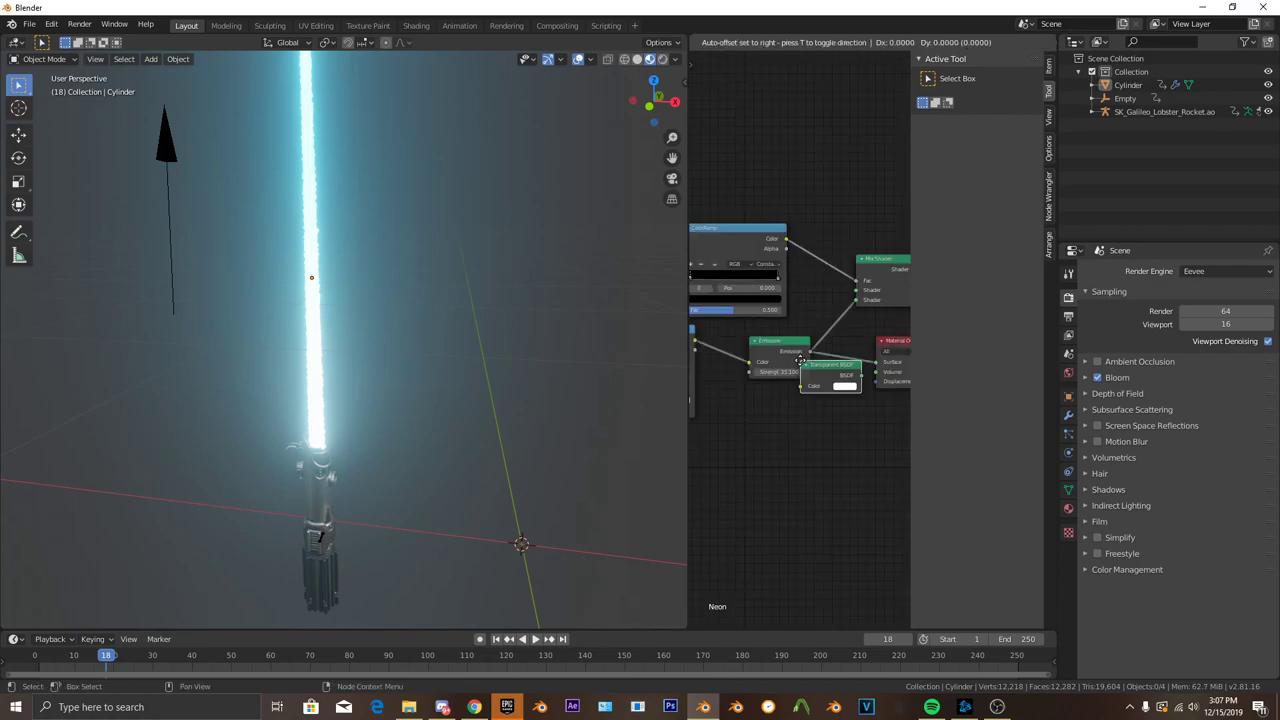
click(725, 398)
scroll(781, 503, up, 1)
scroll(428, 266, down, 2)
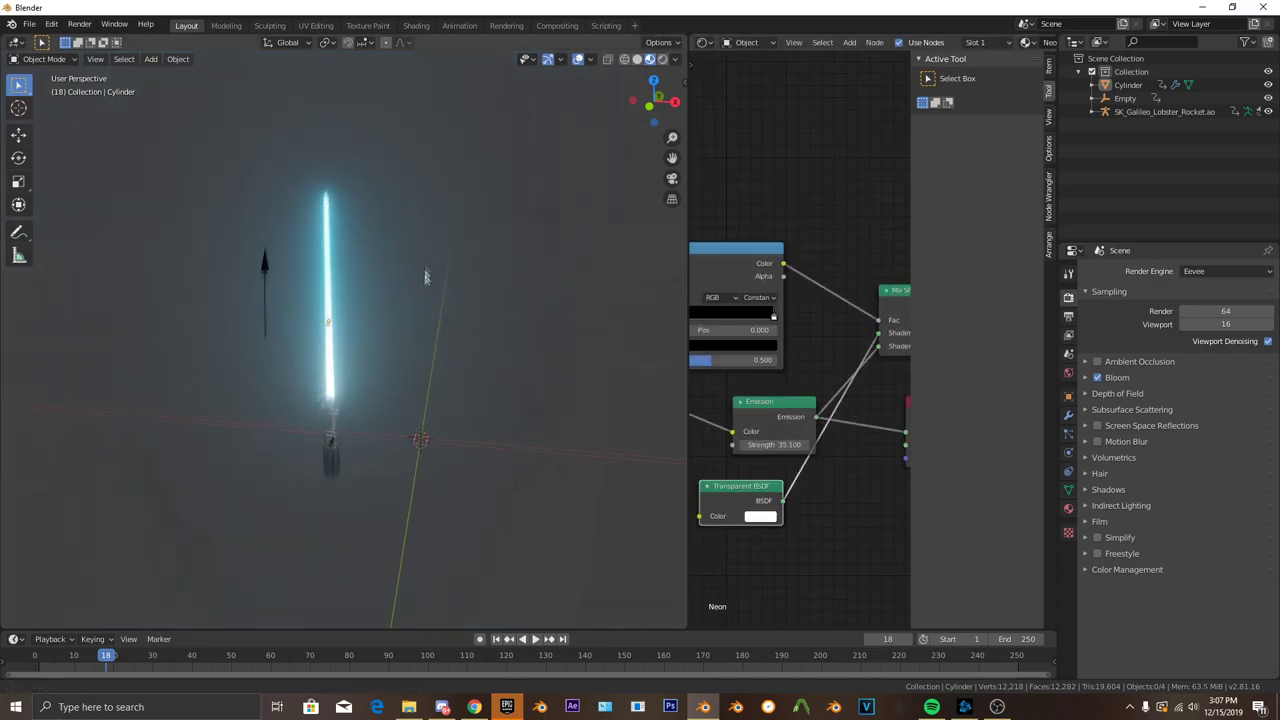
scroll(780, 400, up, 2)
middle_drag(705, 334, 791, 340)
drag(791, 340, 765, 340)
scroll(821, 336, down, 2)
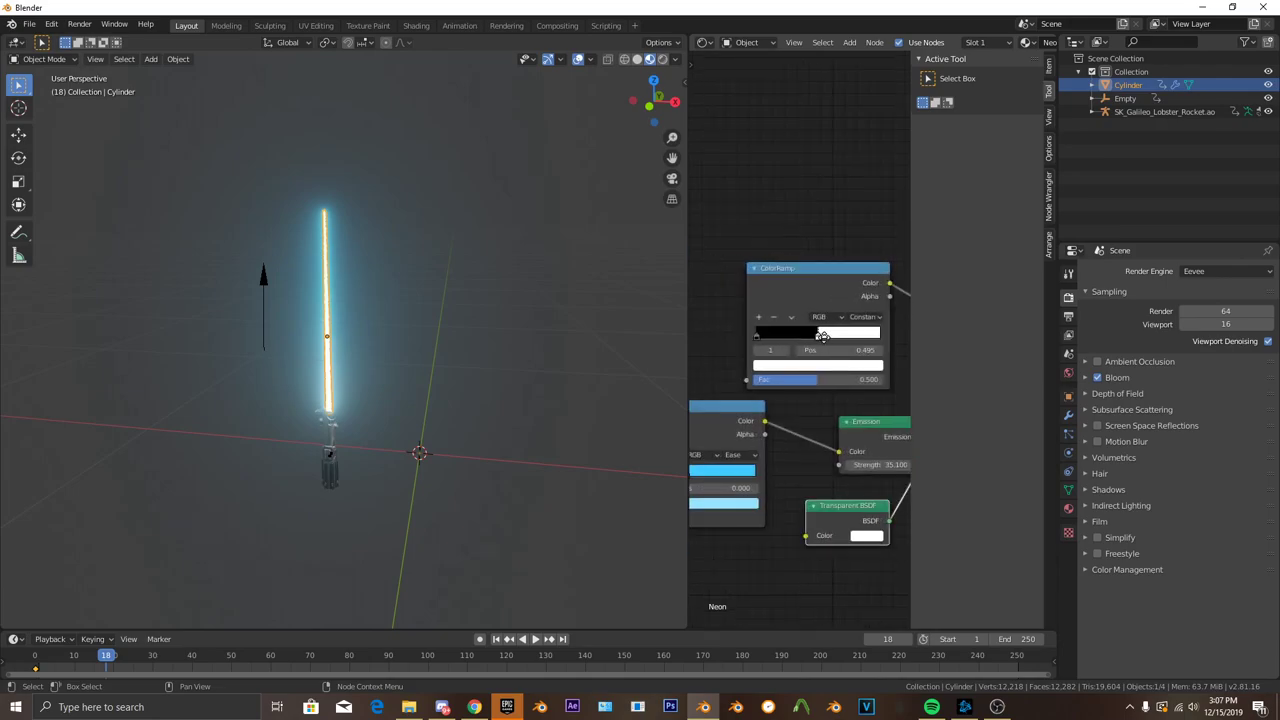
- Add a Gradient Texture node for the blade mask
middle_drag(823, 303, 886, 309)
key(shift+a)
click(785, 388)
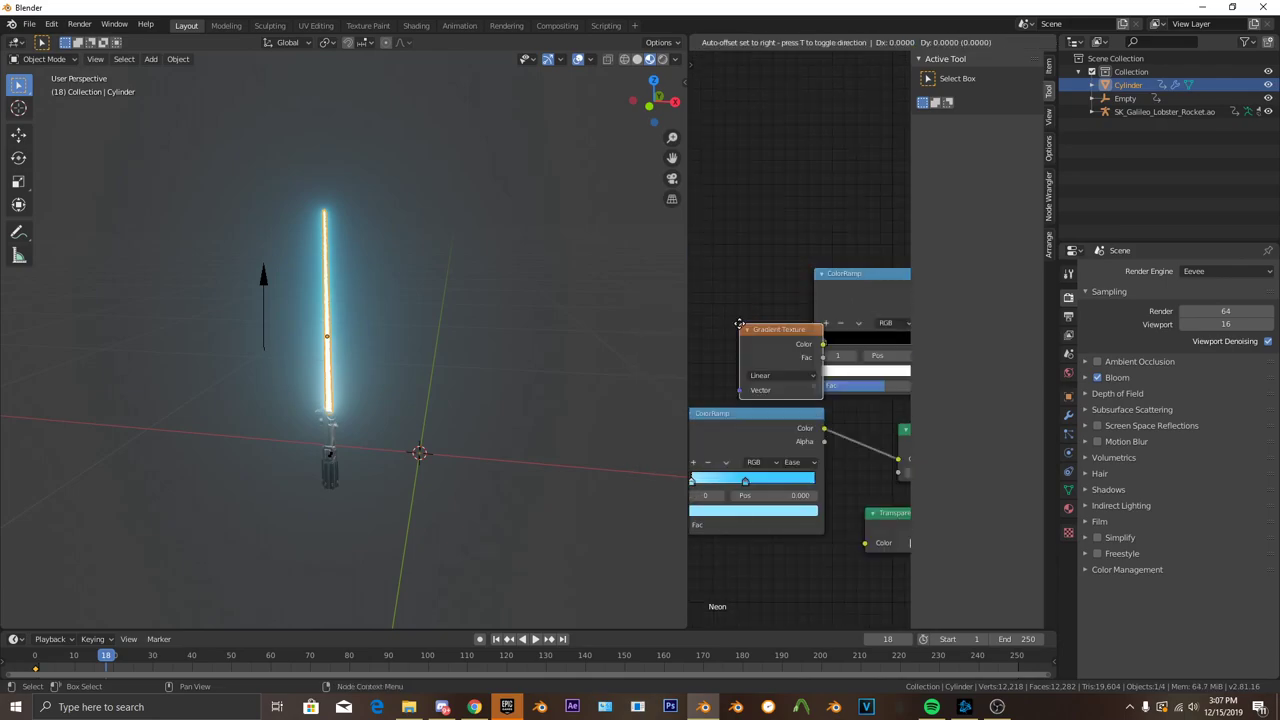
- Place the Gradient Texture node and move the ColorRamp stops (one to 0.899, white stop right) to shape the glow
click(700, 324)
scroll(779, 388, down, 3)
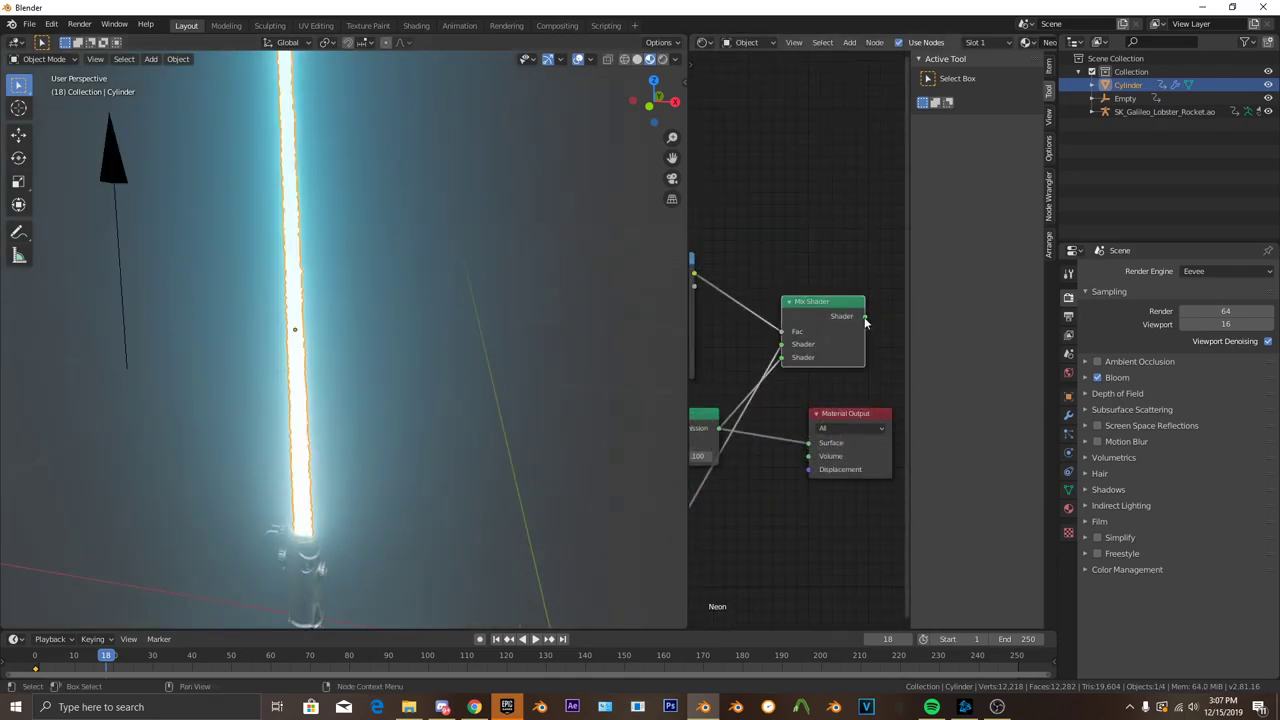
scroll(700, 360, up, 3)
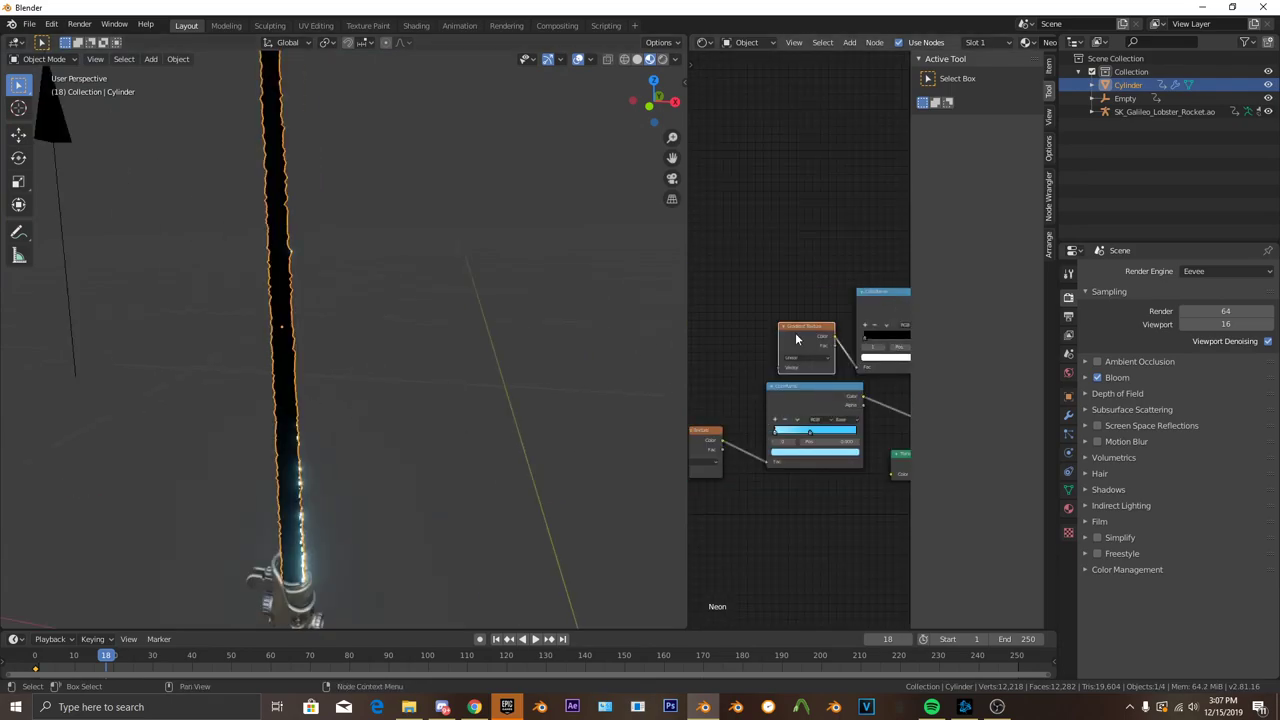
scroll(797, 340, up, 2)
scroll(805, 338, up, 2)
scroll(815, 337, up, 2)
mouse_move(819, 262)
middle_down()
mouse_move(767, 250)
mouse_move(738, 267)
middle_up()
drag(890, 287, 873, 290)
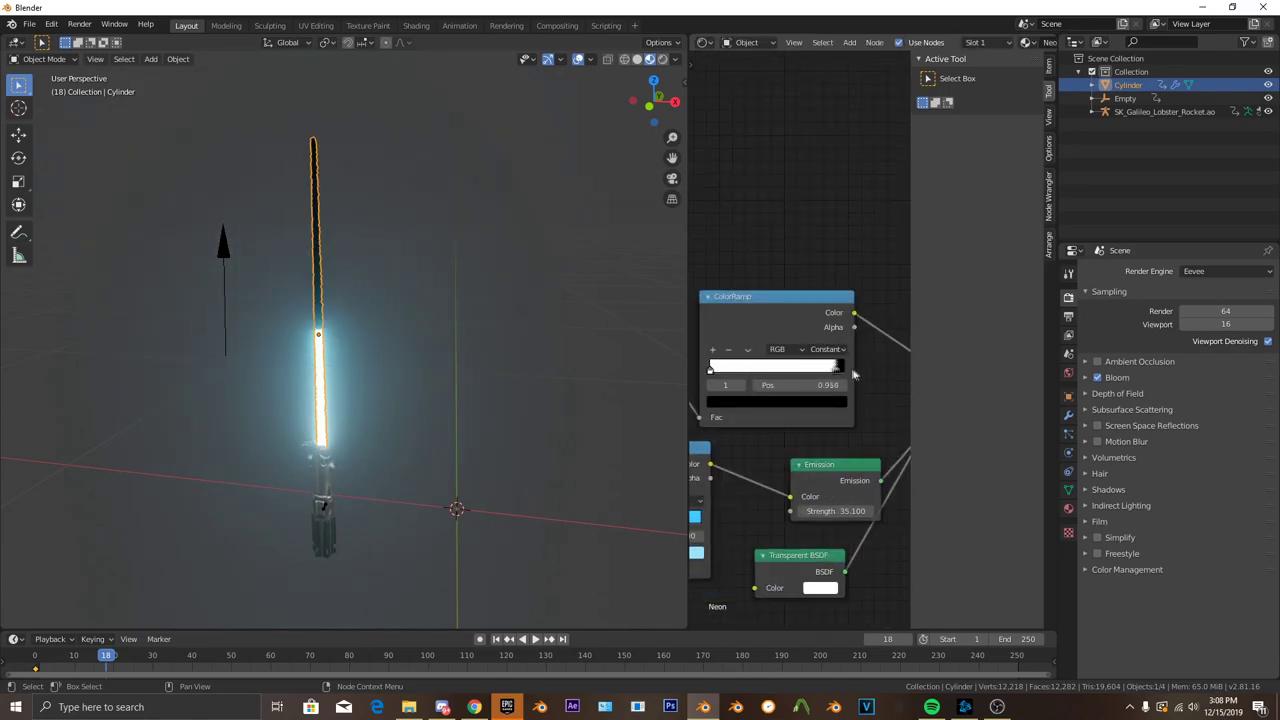
drag(752, 370, 781, 370)
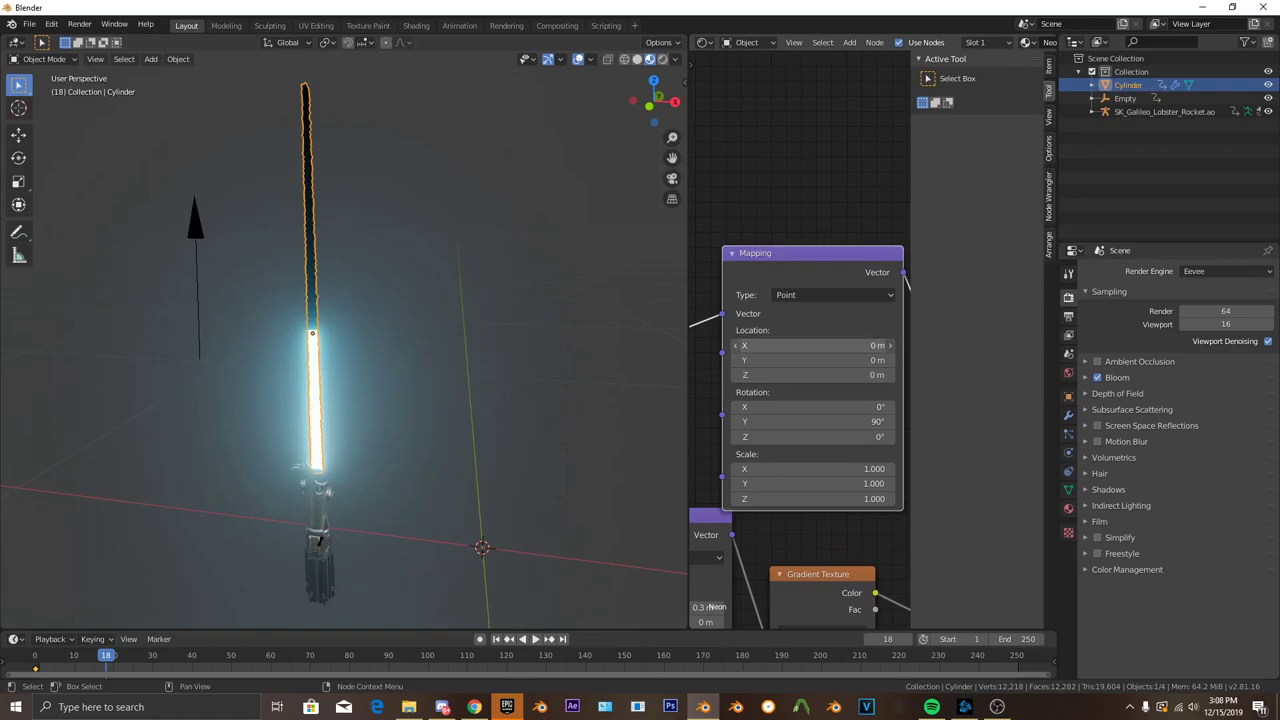
- Shift the Mapping node's Location X to 27.4 m
drag(815, 345, 885, 345)
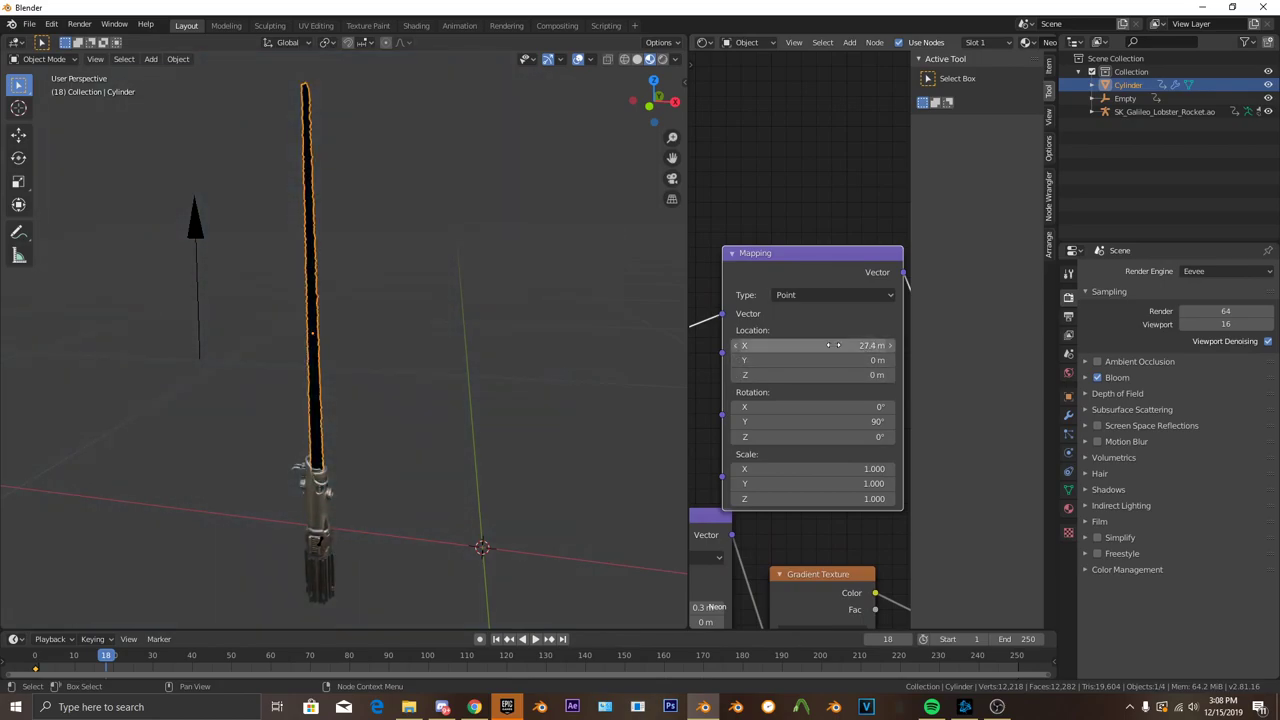
scroll(848, 346, down, 2)
mouse_move(877, 430)
middle_down()
mouse_move(808, 374)
mouse_move(700, 434)
middle_up()
- Set the Neon material's blend mode to Alpha Clip and slide Mapping Location X to -19.4 m
click(1068, 508)
click(1200, 566)
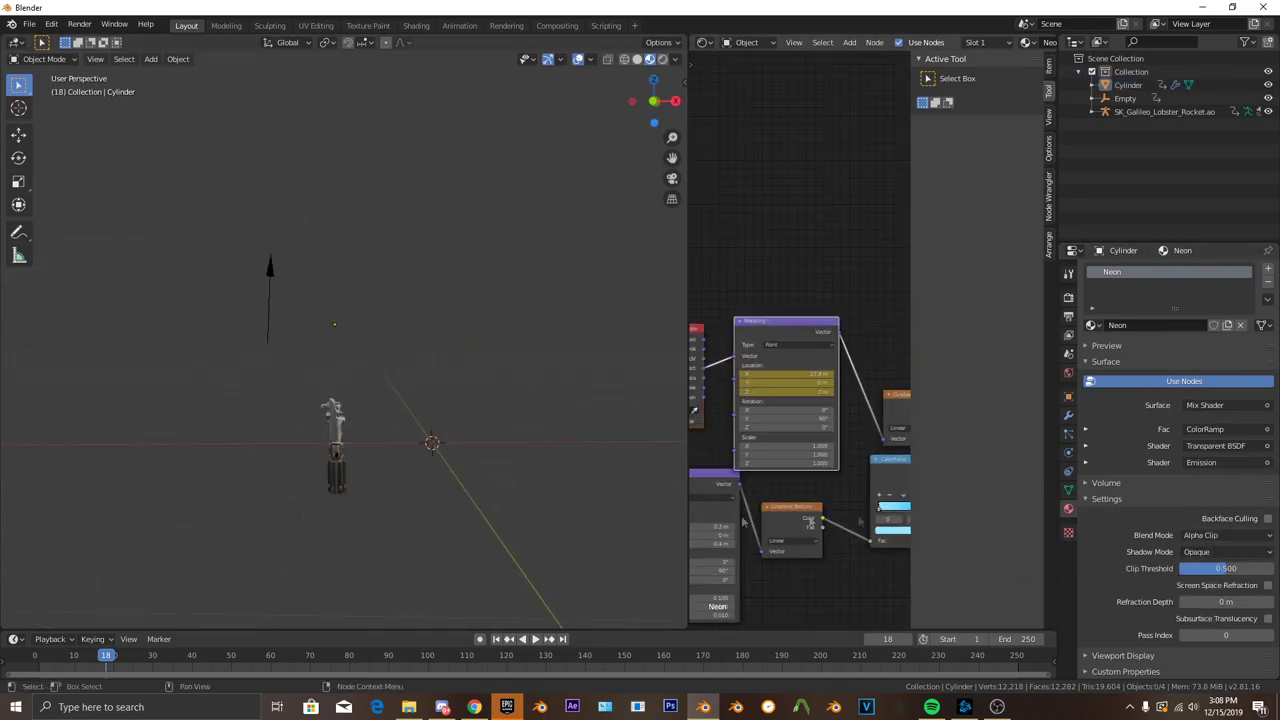
scroll(790, 360, up, 3)
mouse_move(800, 409)
mouse_down()
mouse_move(760, 409)
mouse_move(840, 409)
mouse_move(810, 409)
mouse_up()
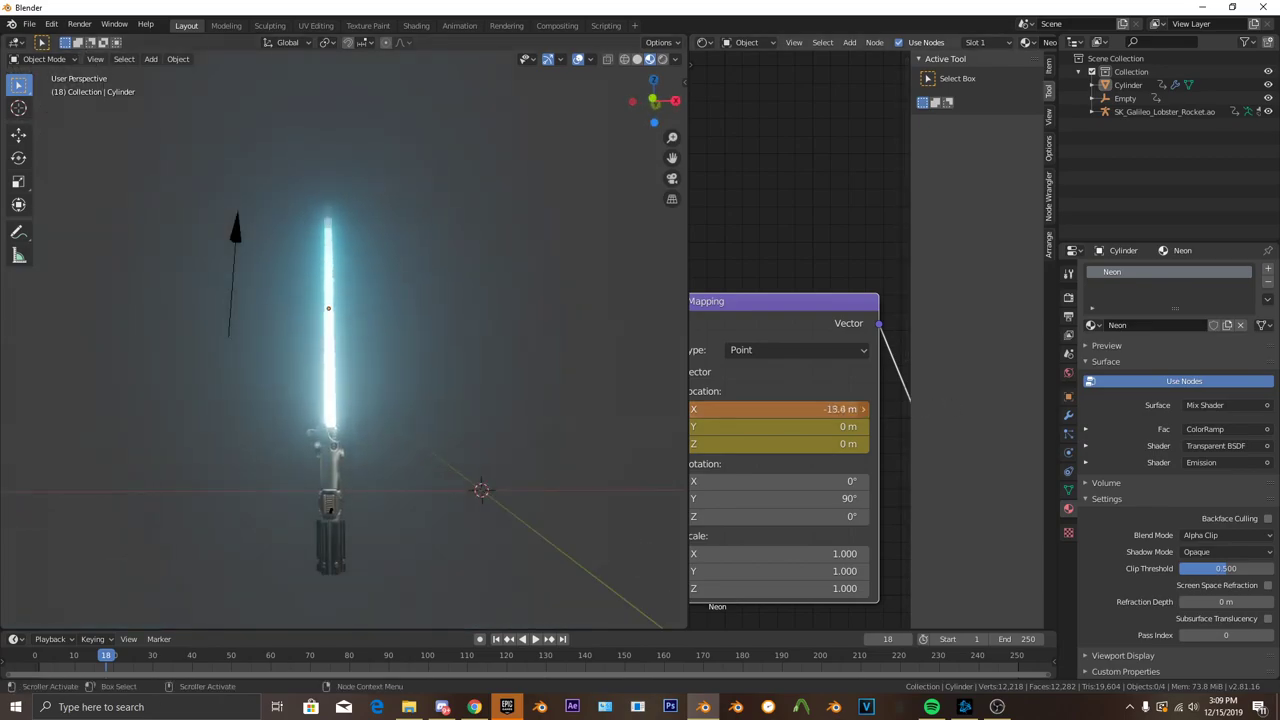